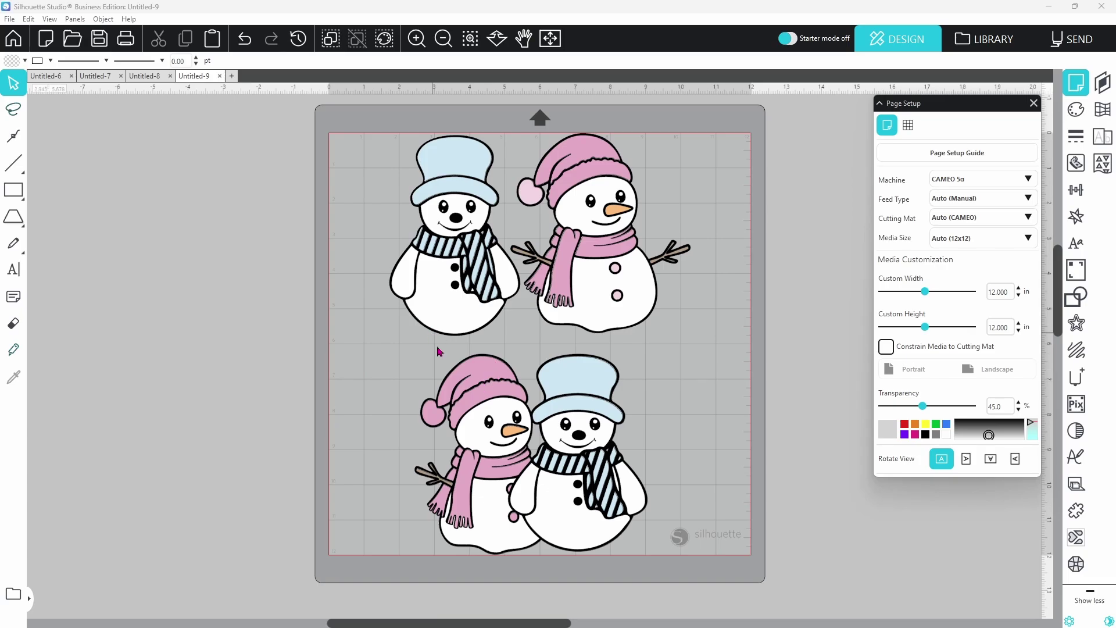
Ungroup the snowman artwork and move the top two single snowmen off the mat to the left.
right_click(598, 393)
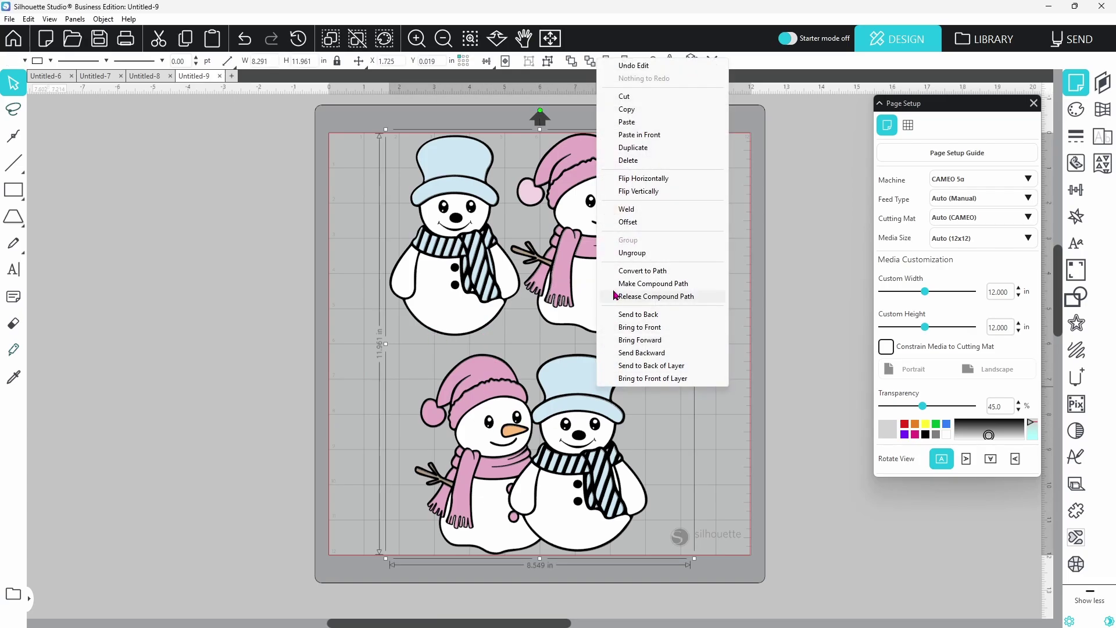
left_click(632, 253)
left_click(730, 341)
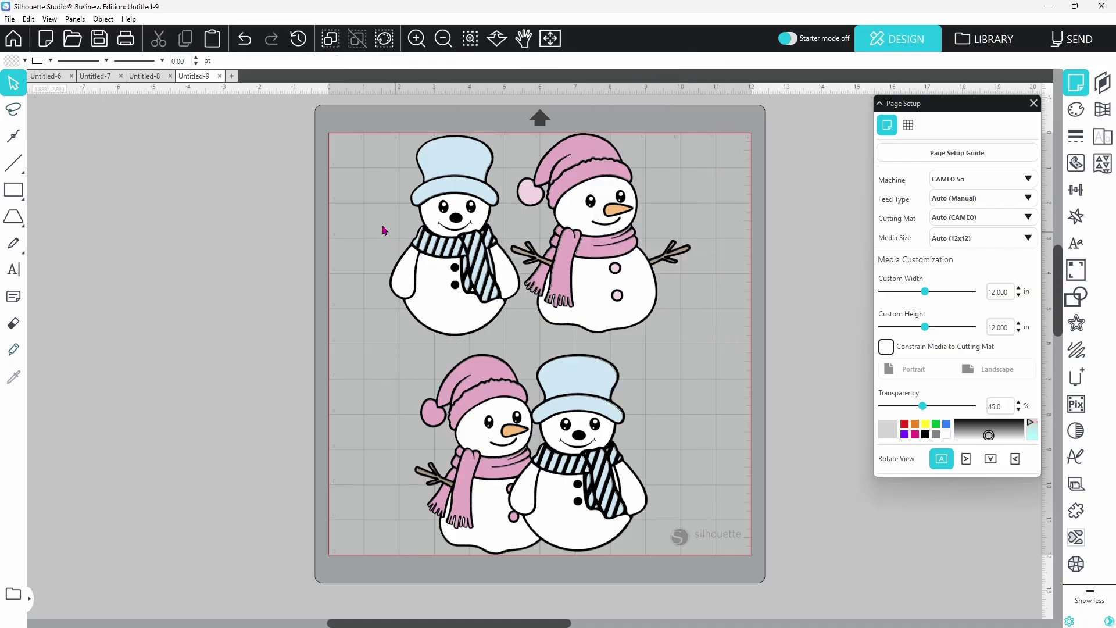
left_click_drag(375, 201, 163, 243)
left_click(378, 349)
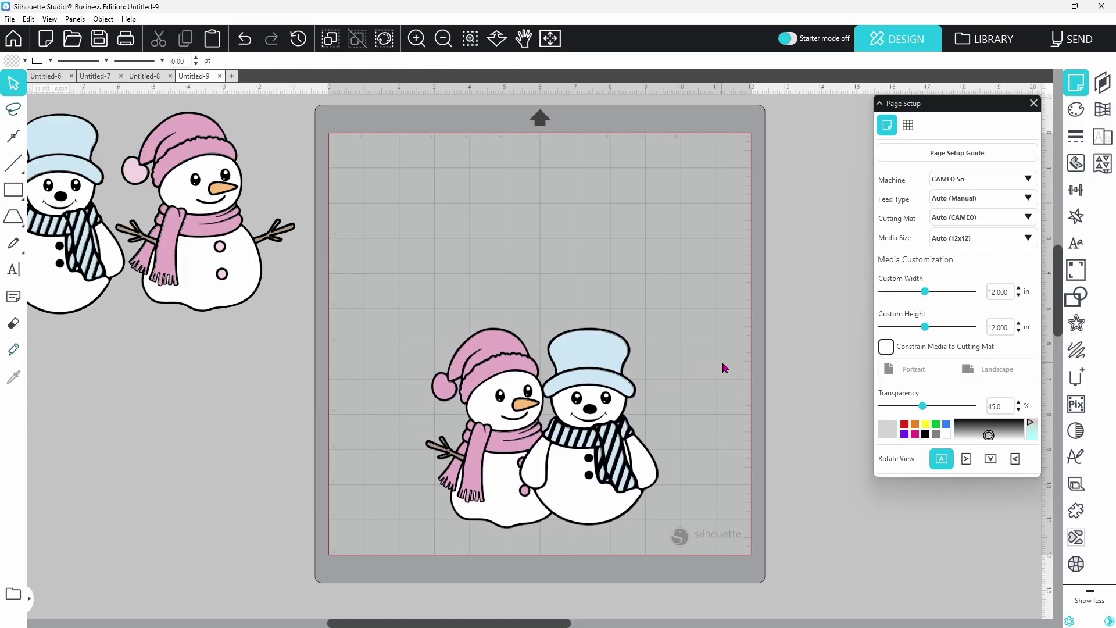
Add a 0.100 in outward offset around the snowman couple.
left_click(1076, 322)
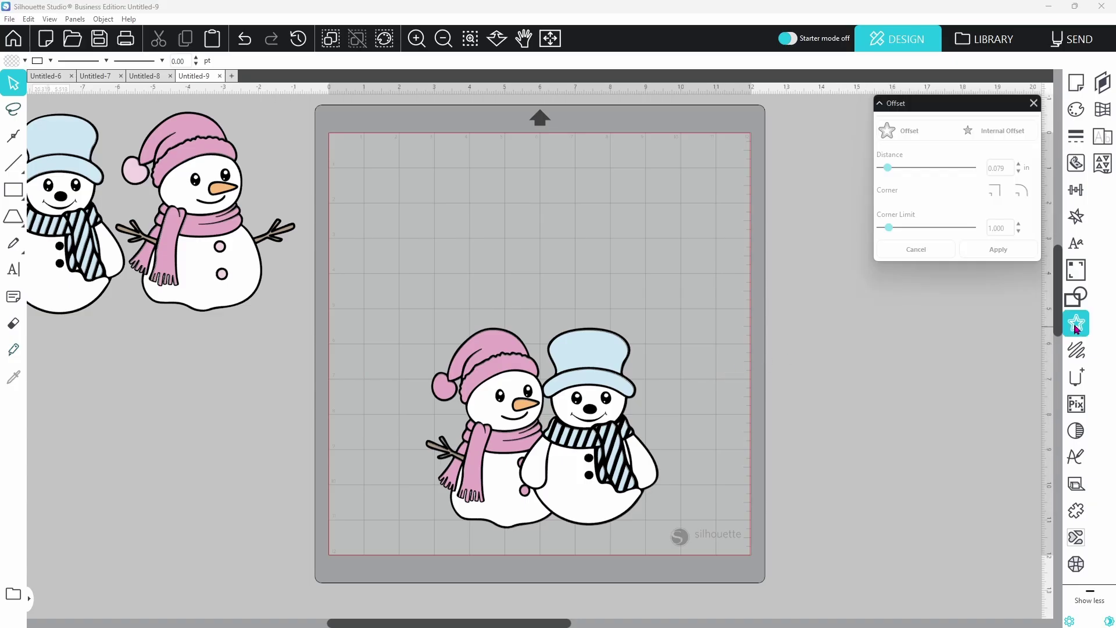
left_click(590, 365)
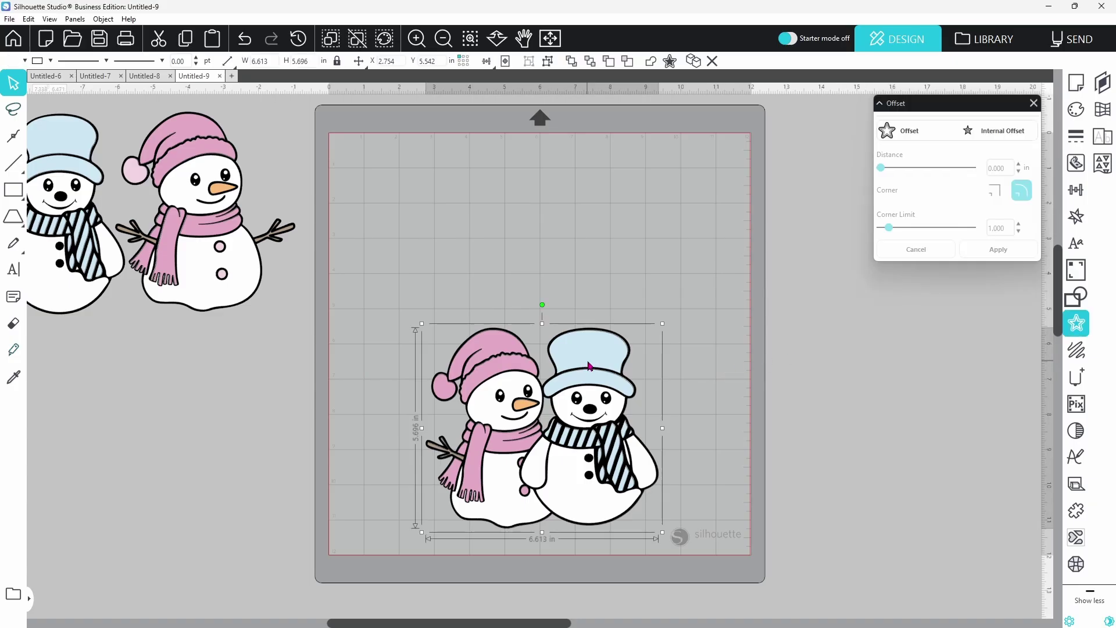
left_click(888, 132)
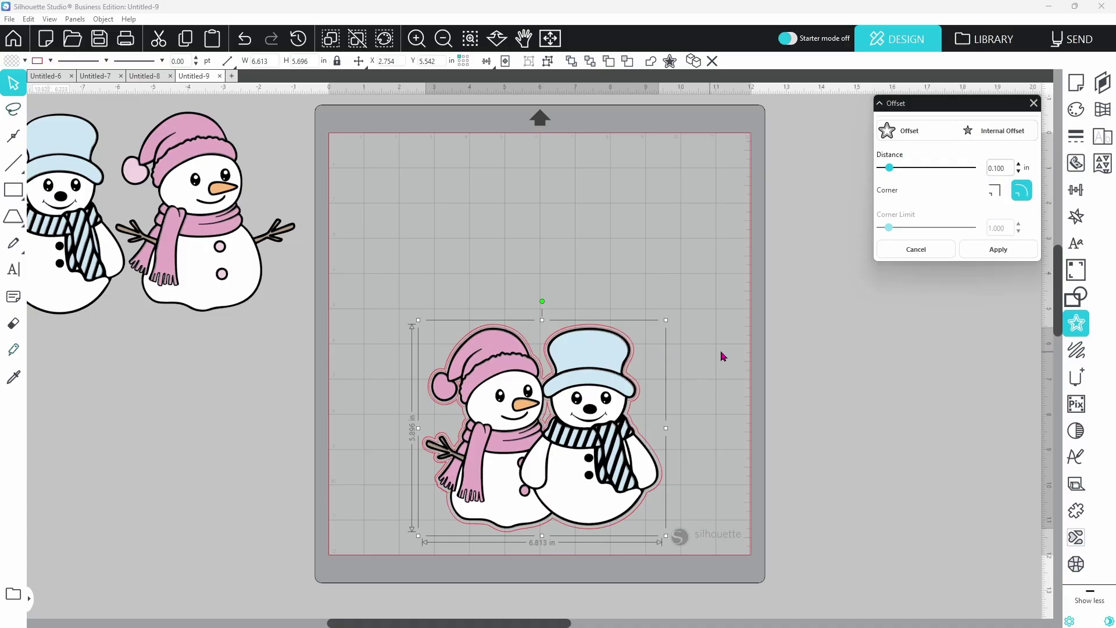
left_click(988, 256)
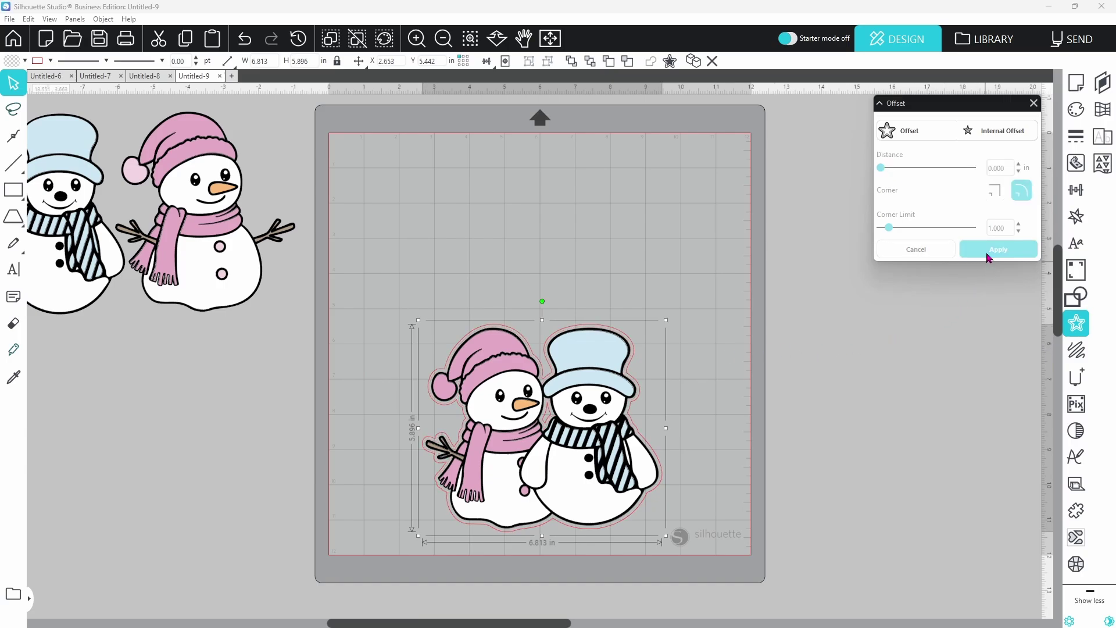
Release the offset's compound path and delete the small leftover inner piece.
right_click(552, 417)
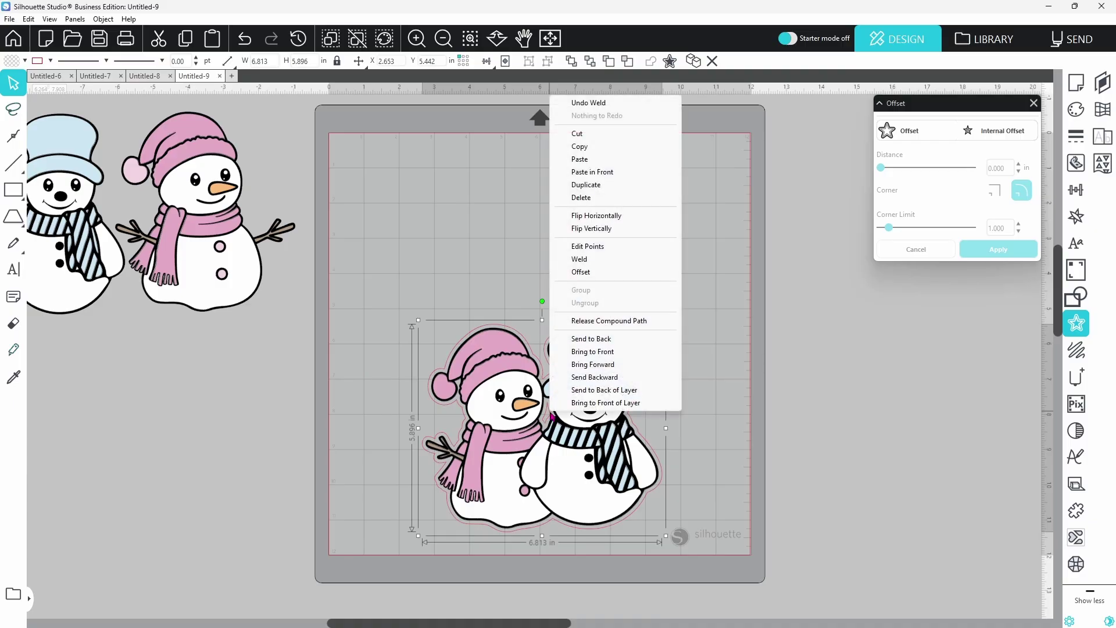
left_click(586, 321)
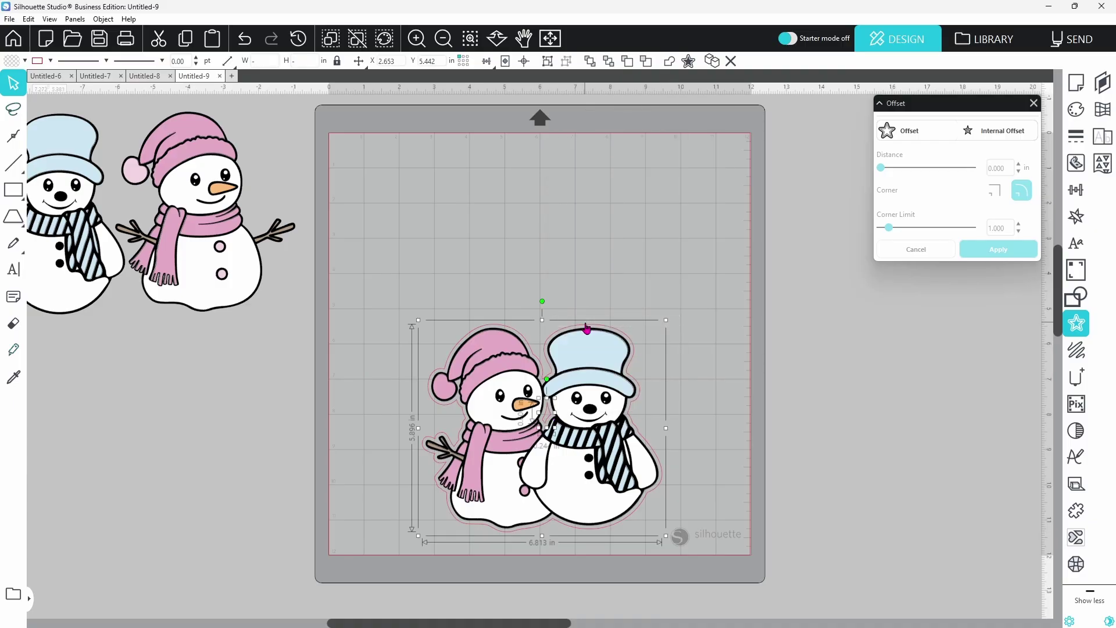
left_click(603, 277)
left_click(549, 414)
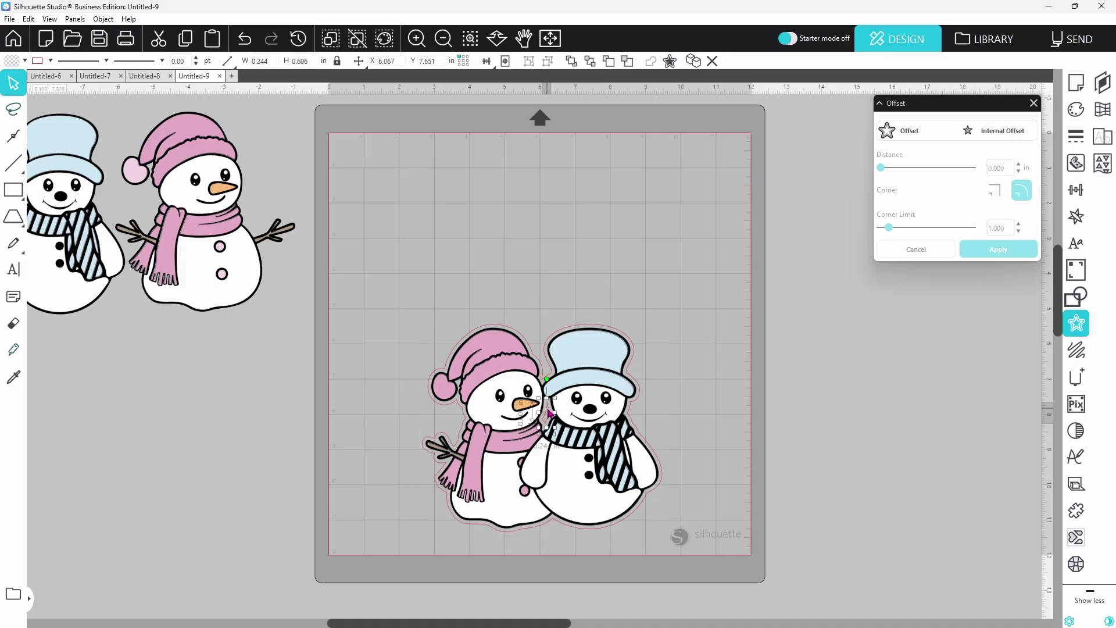
right_click(549, 414)
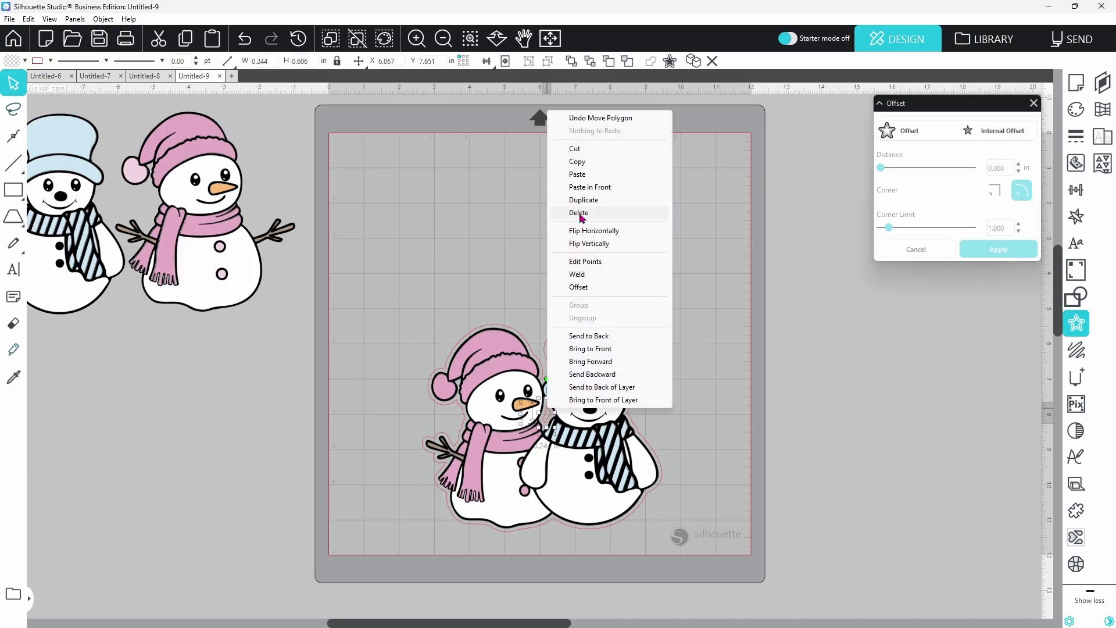
left_click(579, 213)
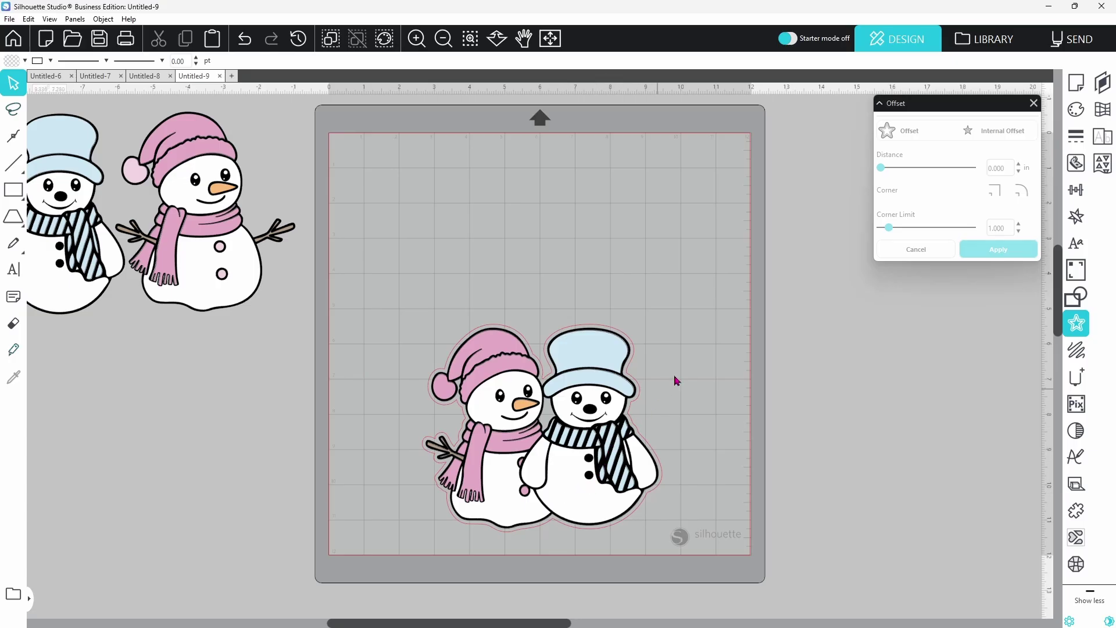
Fill the snowman offset with dark navy and mirror a copy of it above the snowmen.
left_click(1083, 221)
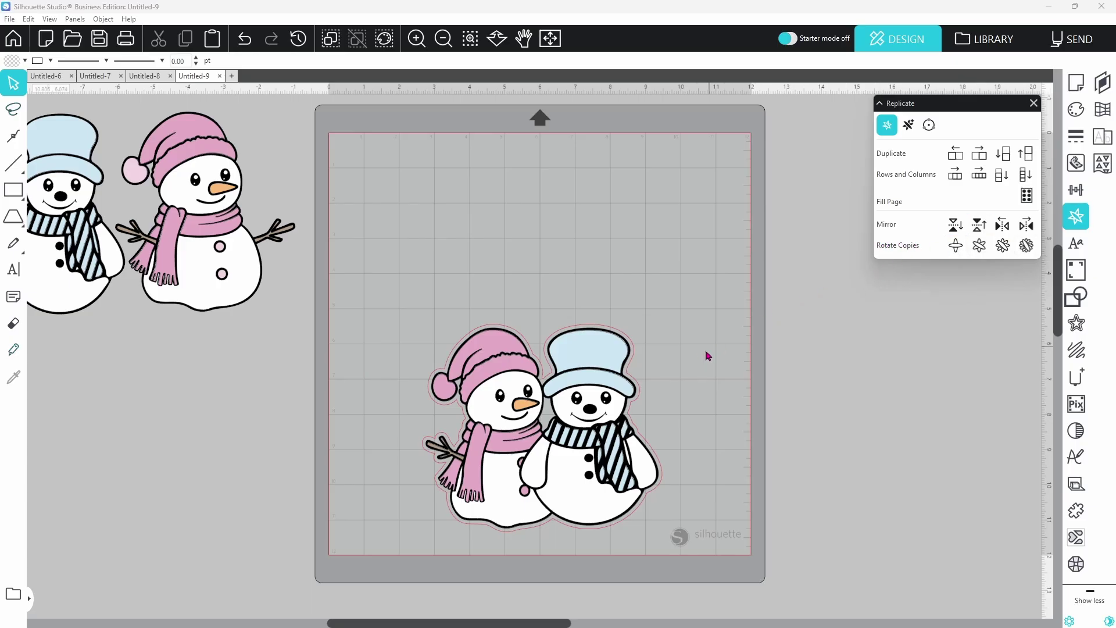
left_click(635, 362)
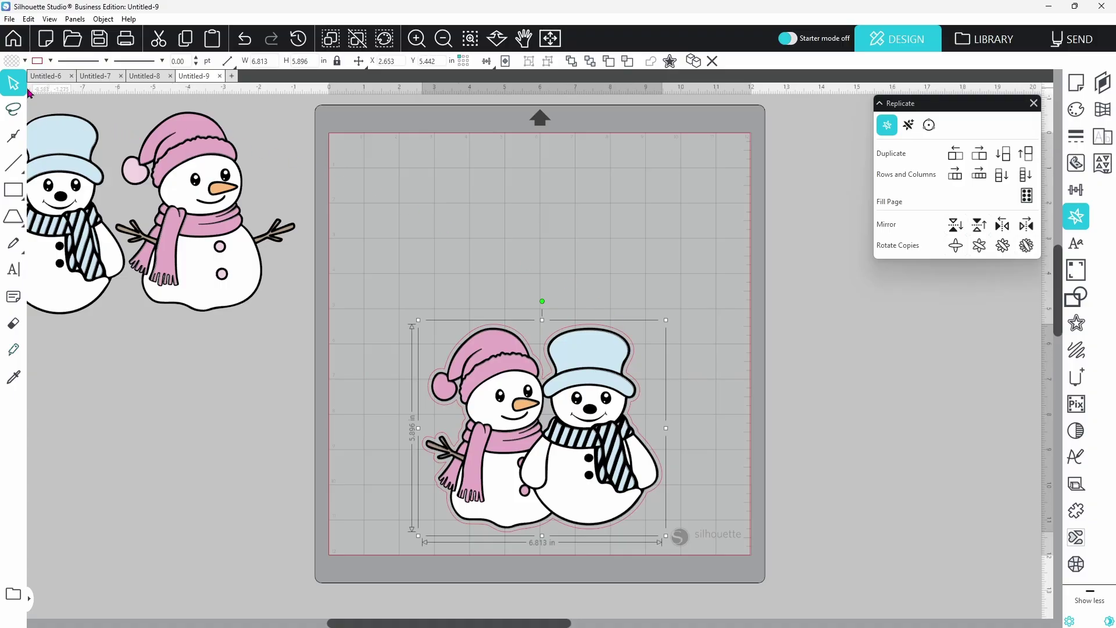
left_click(24, 61)
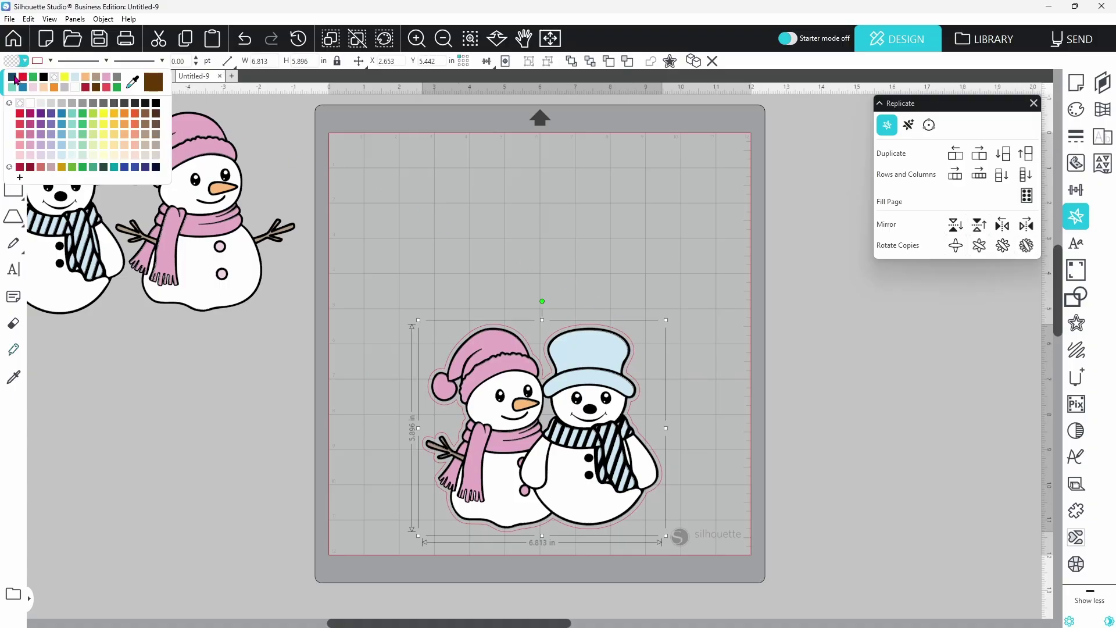
left_click(14, 81)
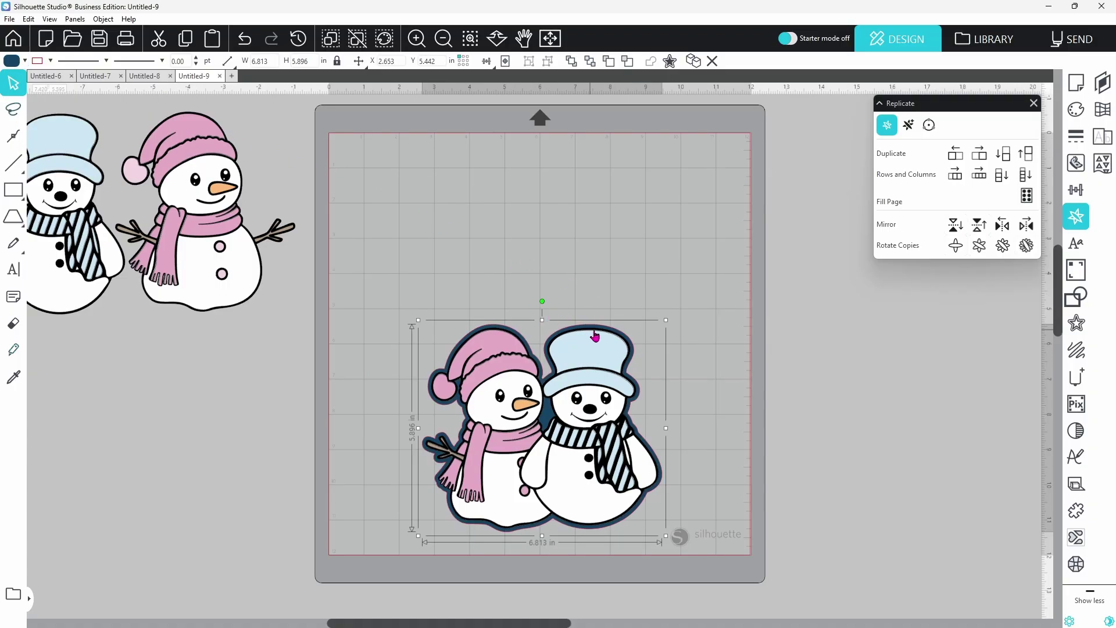
left_click(980, 228)
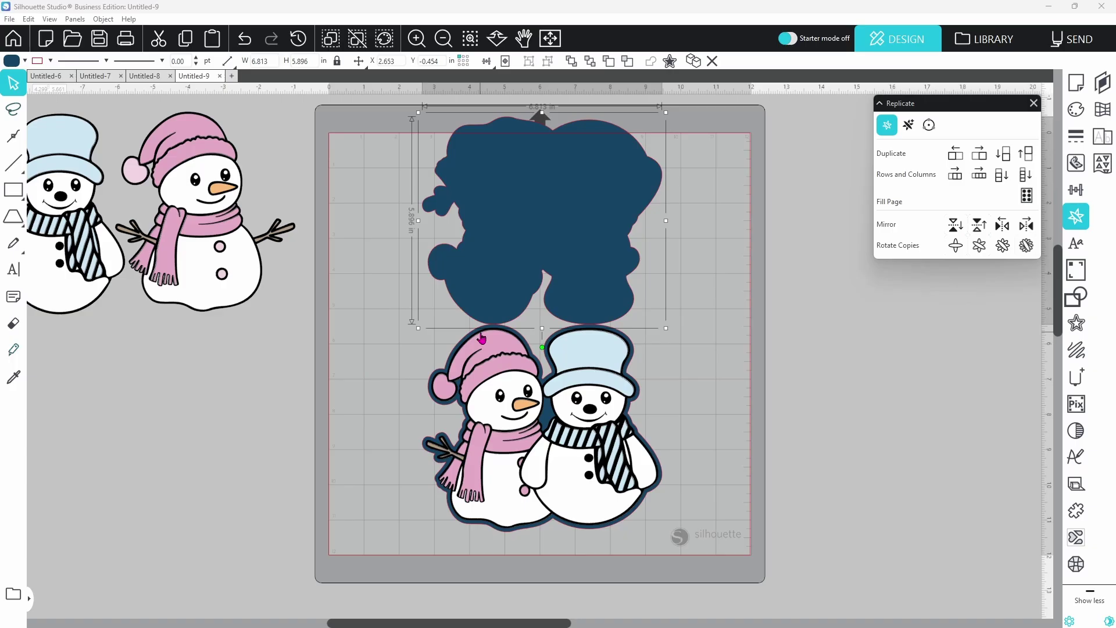
Nudge the mirrored copy down and weld it with the lower offset into a 6.813 x 11.758 in shape.
key("Down")
key("Down")
key("Down")
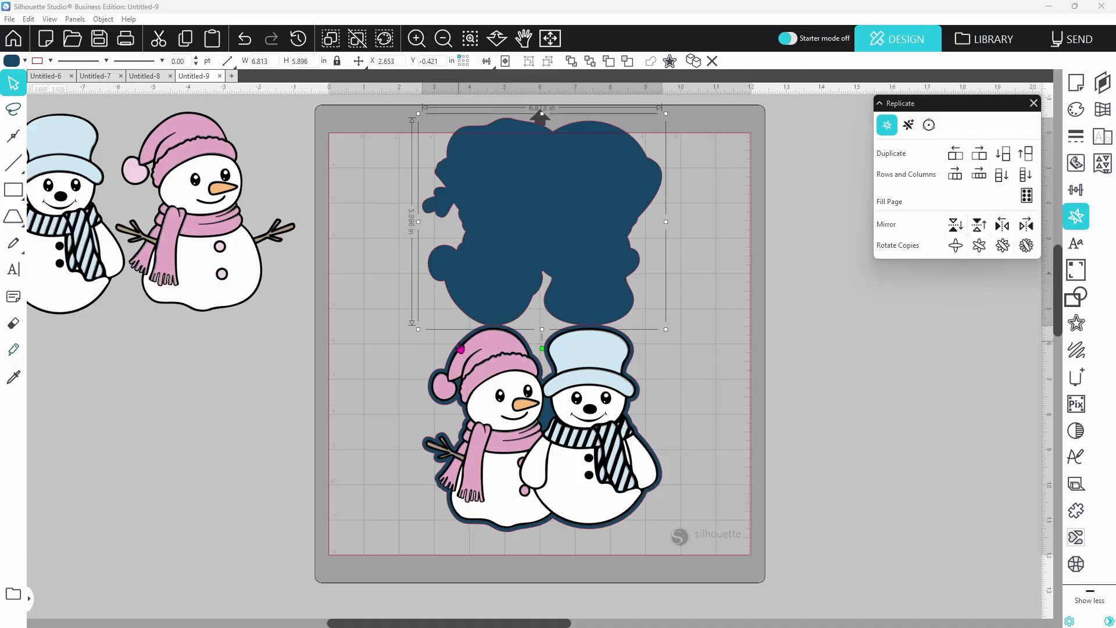
left_click(461, 347, "shift")
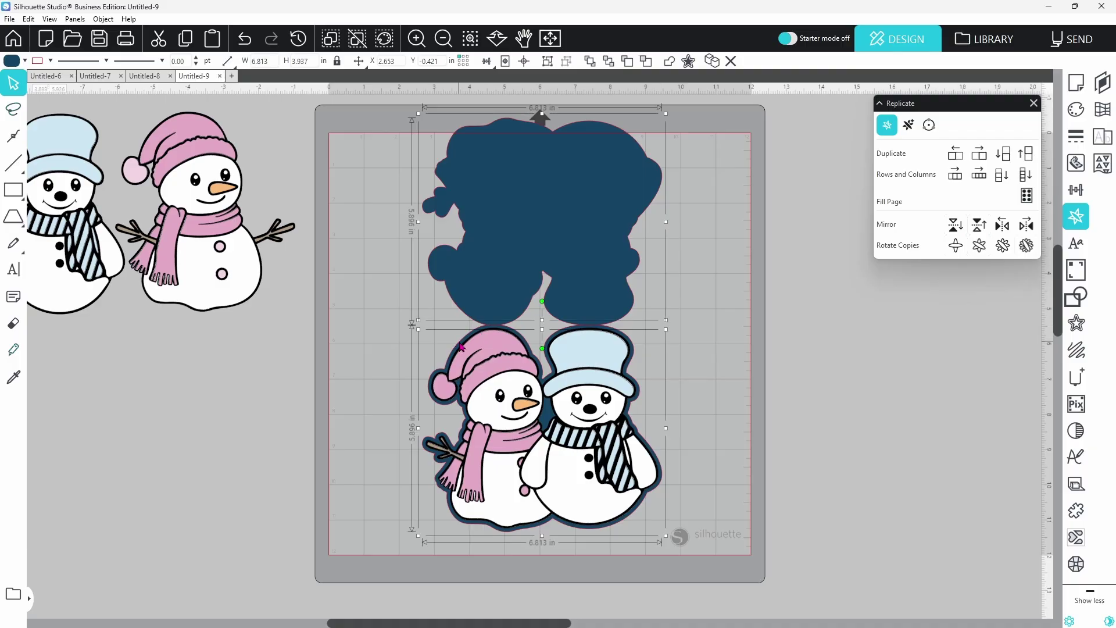
right_click(472, 290)
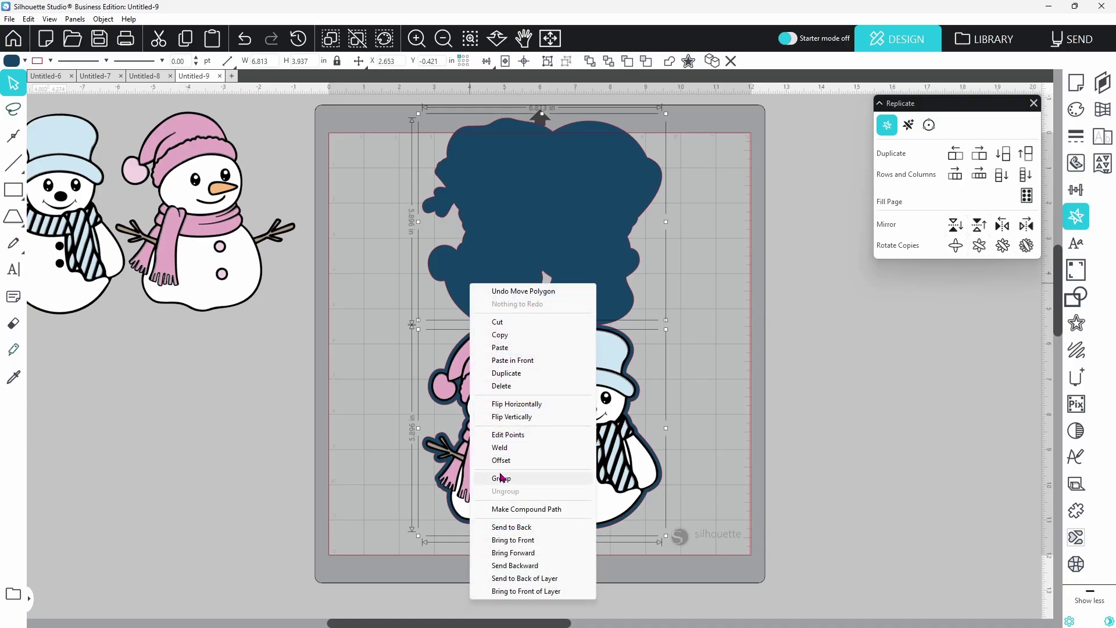
left_click(508, 449)
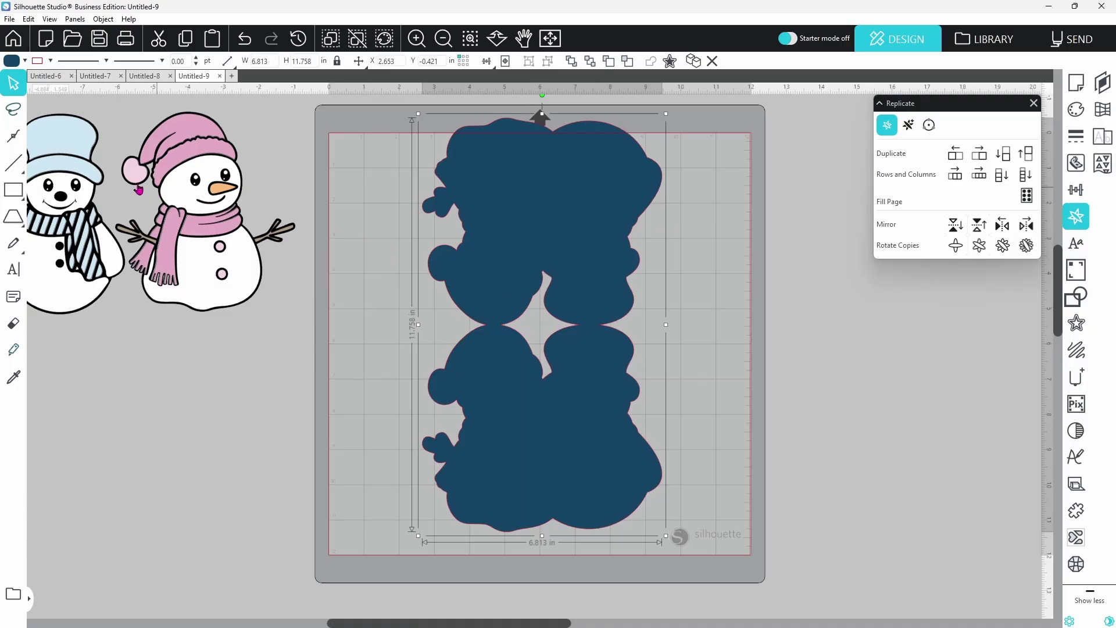
Draw a dashed 4.822 in horizontal fold line across the join of the navy silhouette.
left_click(16, 164)
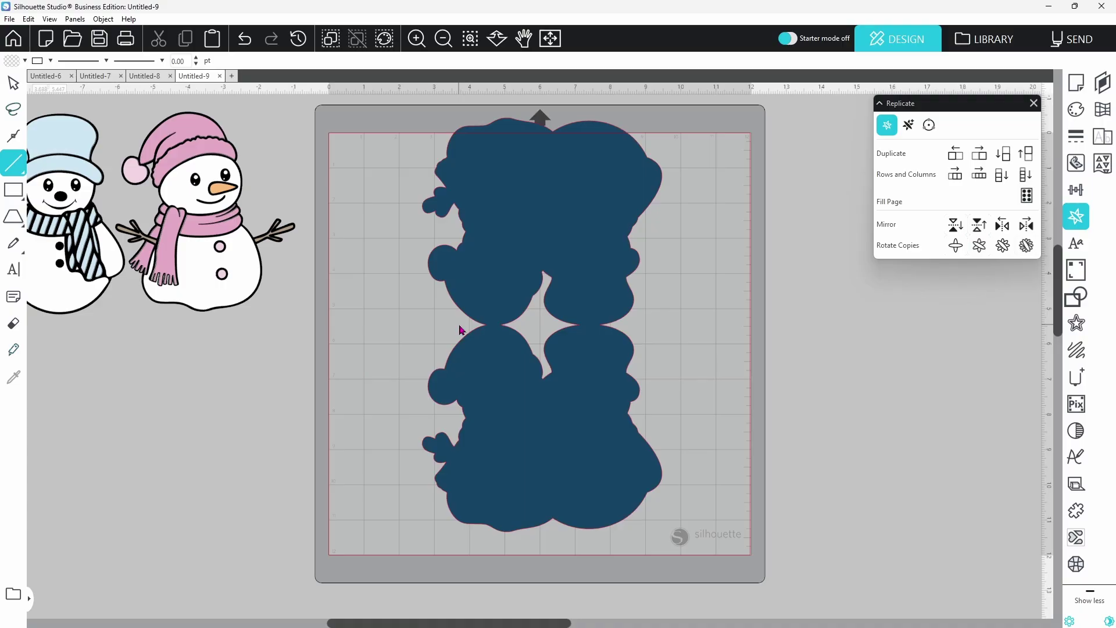
left_click_drag(460, 331, 631, 343)
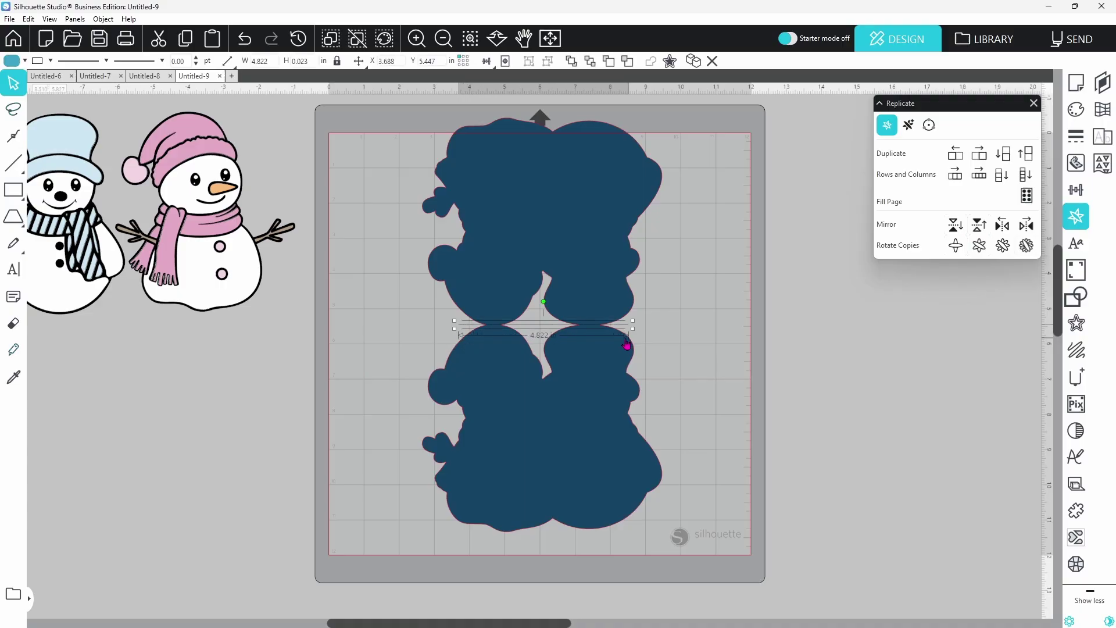
left_click(108, 65)
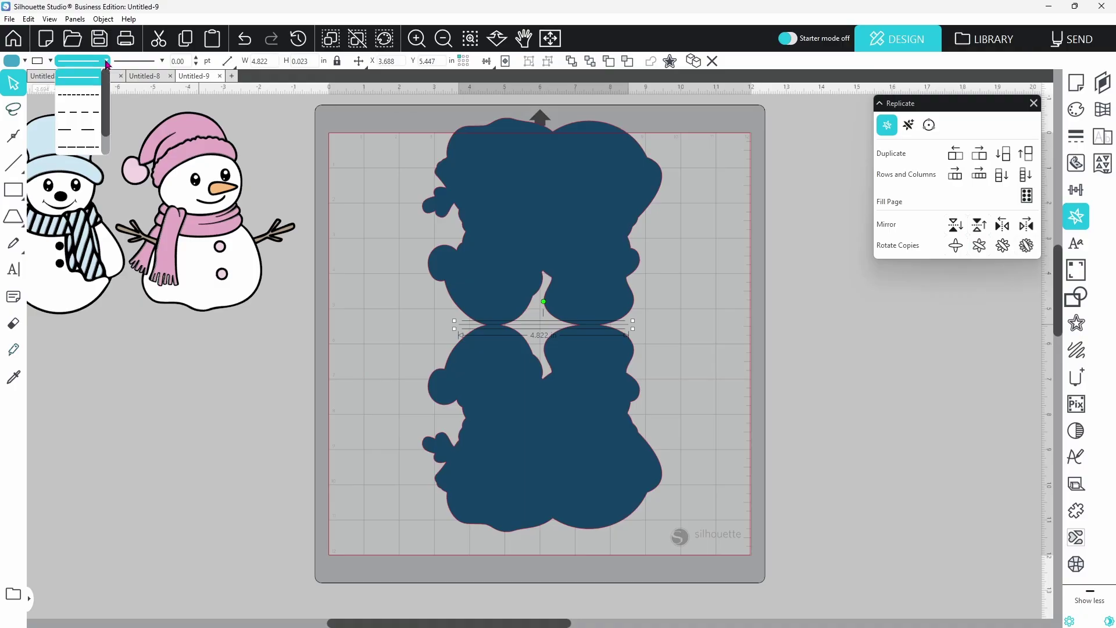
left_click(82, 100)
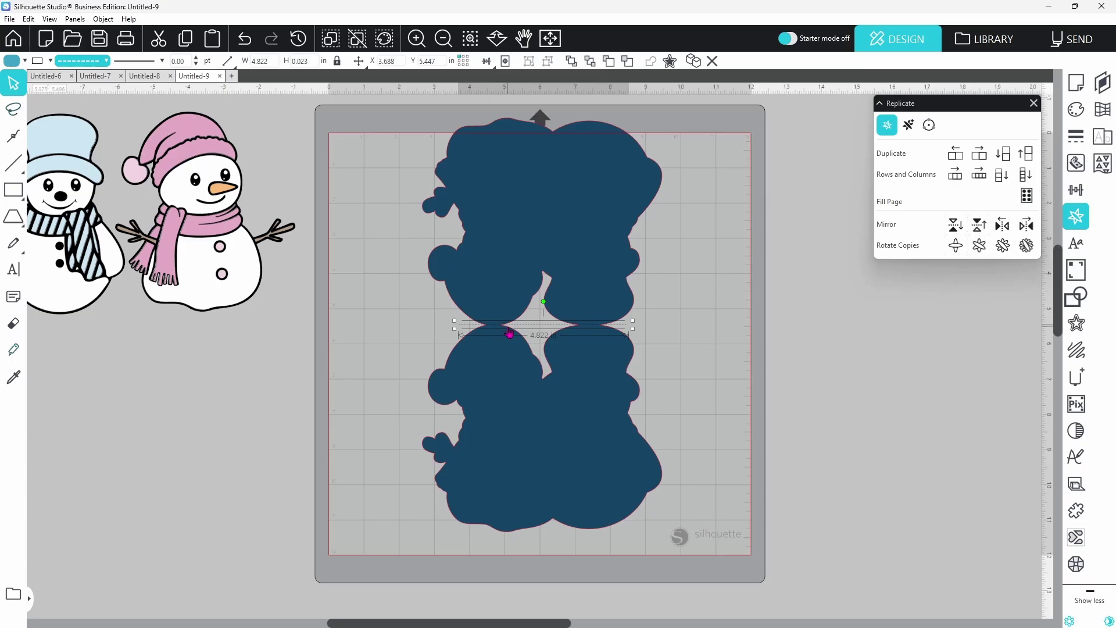
Centre the fold line on the navy silhouette and group them together.
left_click(518, 232, "shift")
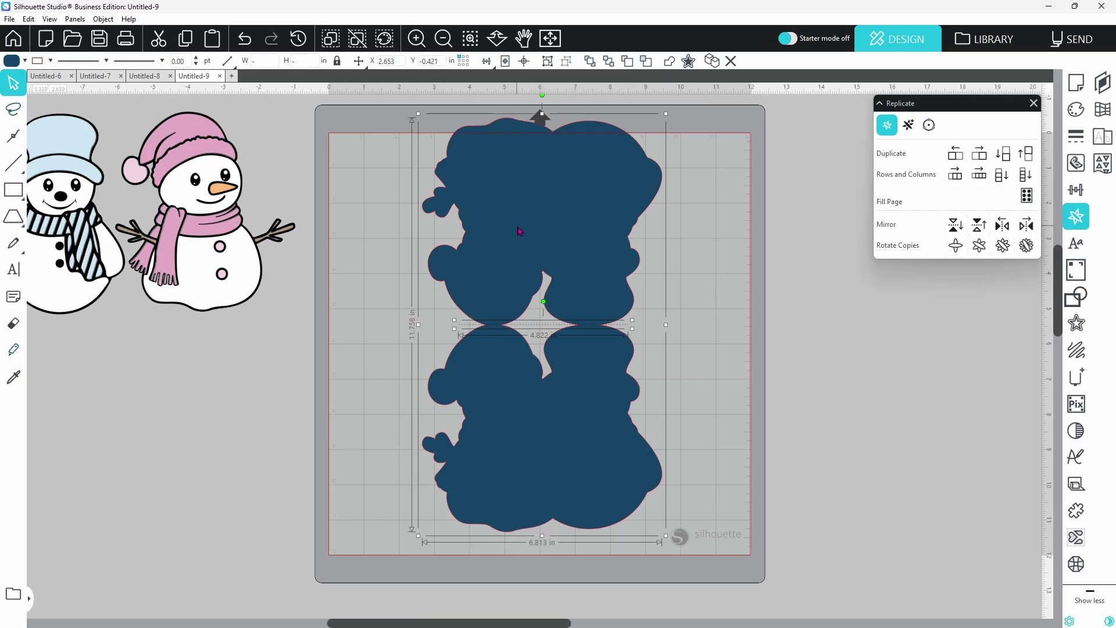
left_click(525, 61)
right_click(586, 285)
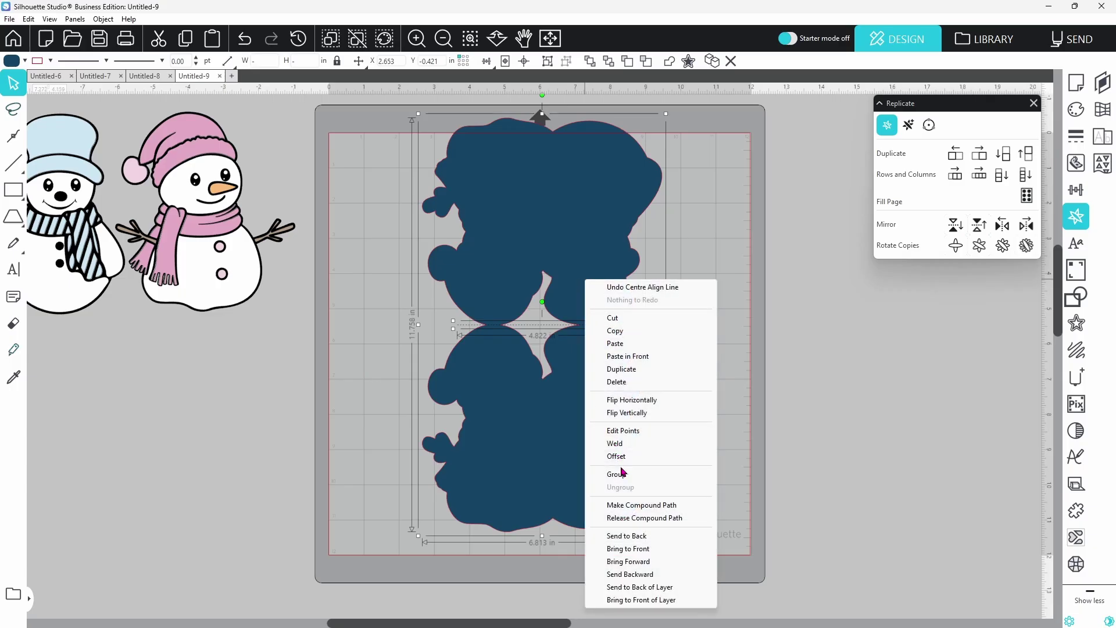
left_click(618, 475)
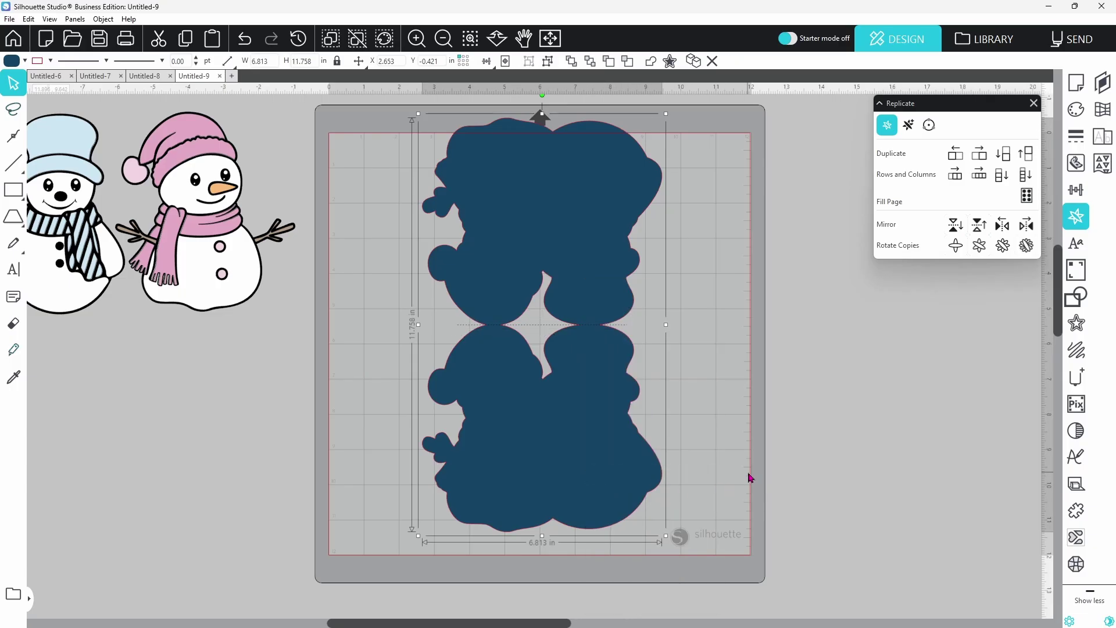
Send the navy card base behind the snowmen and move the design slightly lower on the mat.
right_click(611, 378)
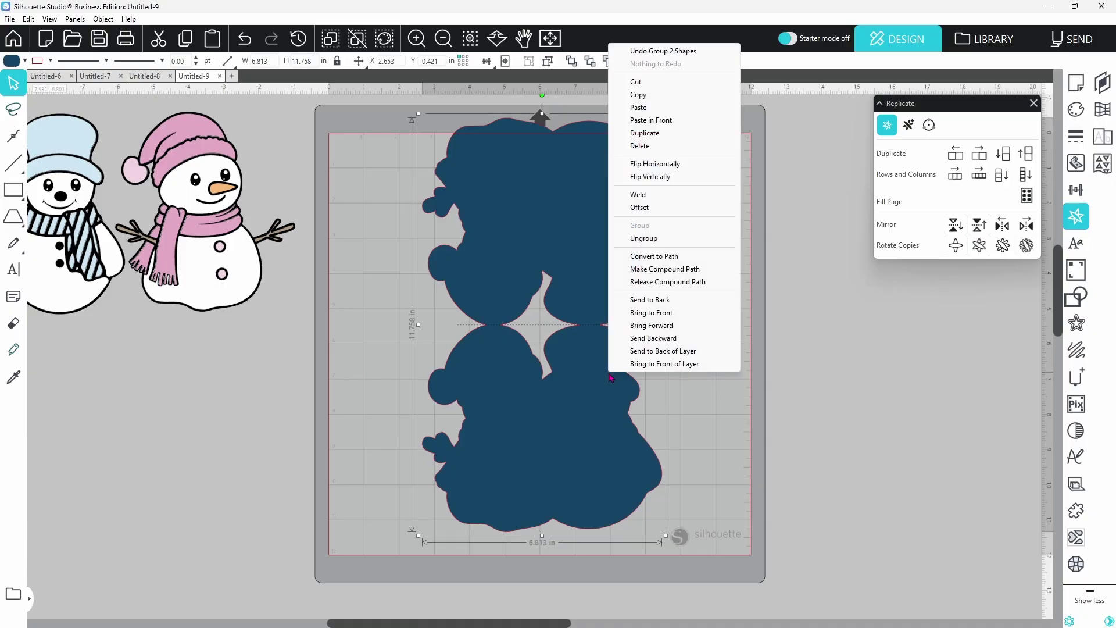
left_click(650, 300)
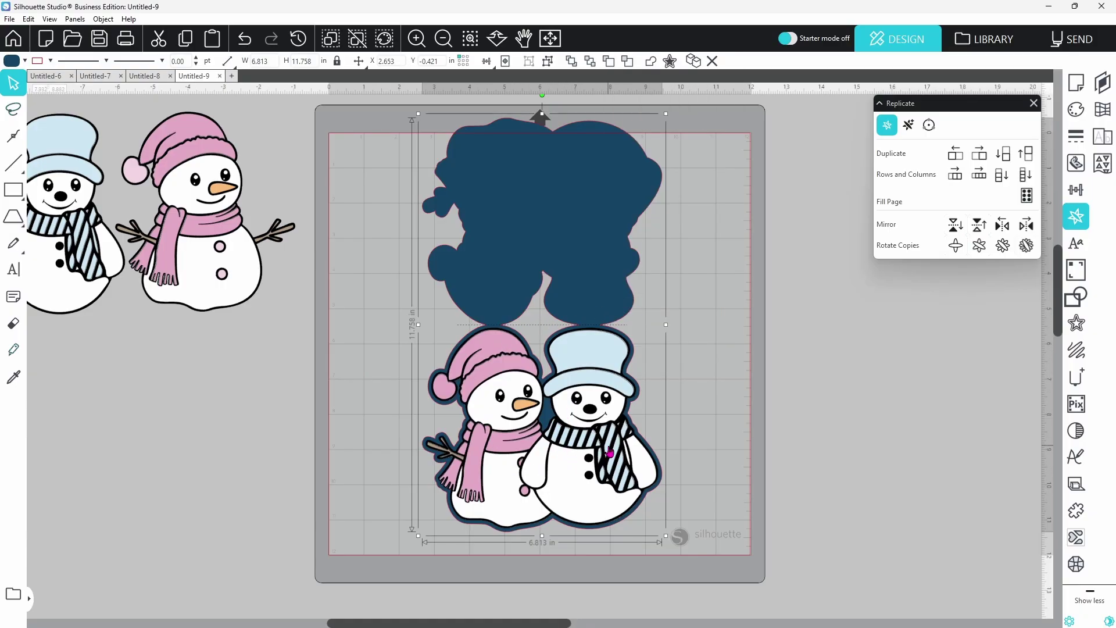
left_click(605, 427)
left_click_drag(605, 427, 603, 437)
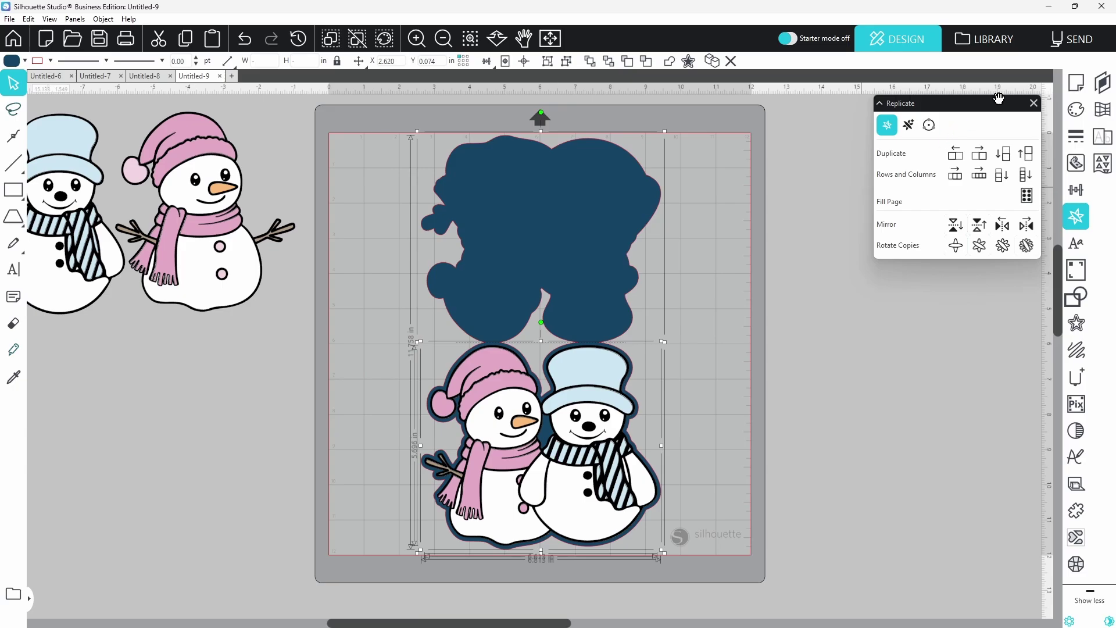
Change the Page Setup media size from 12 x 12 to Letter, 8.500 x 11.000 in portrait.
left_click(1076, 87)
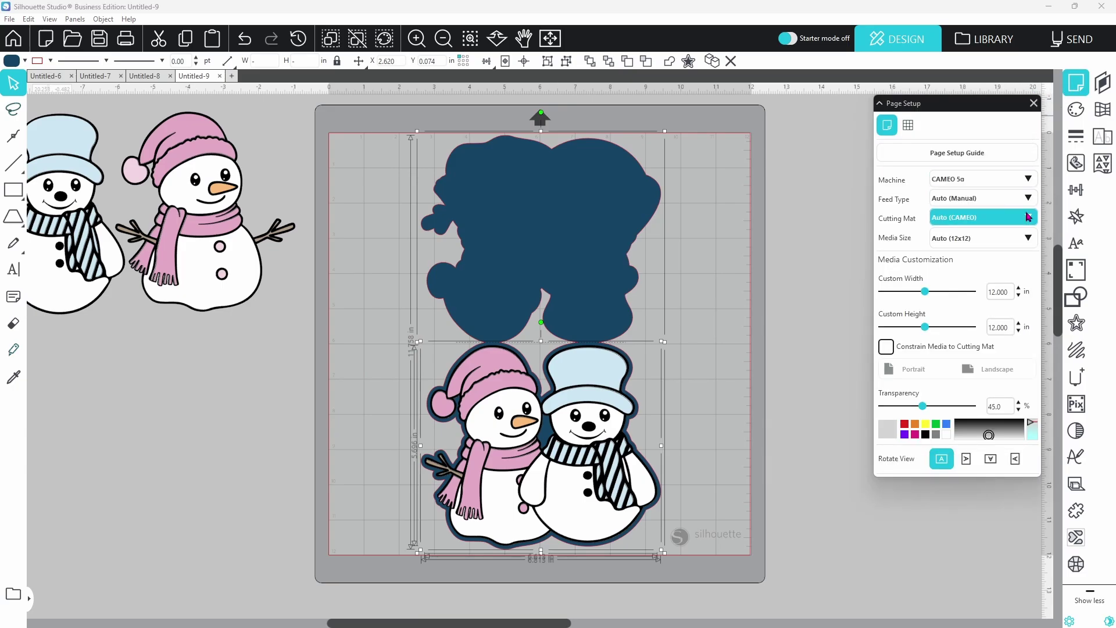
left_click(1029, 238)
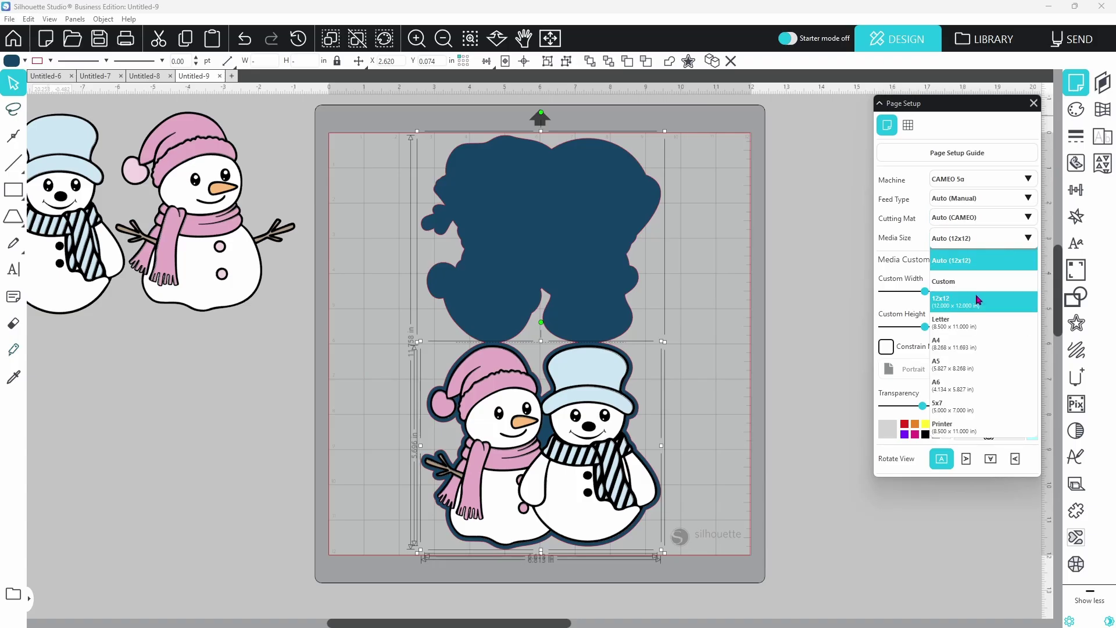
left_click(963, 323)
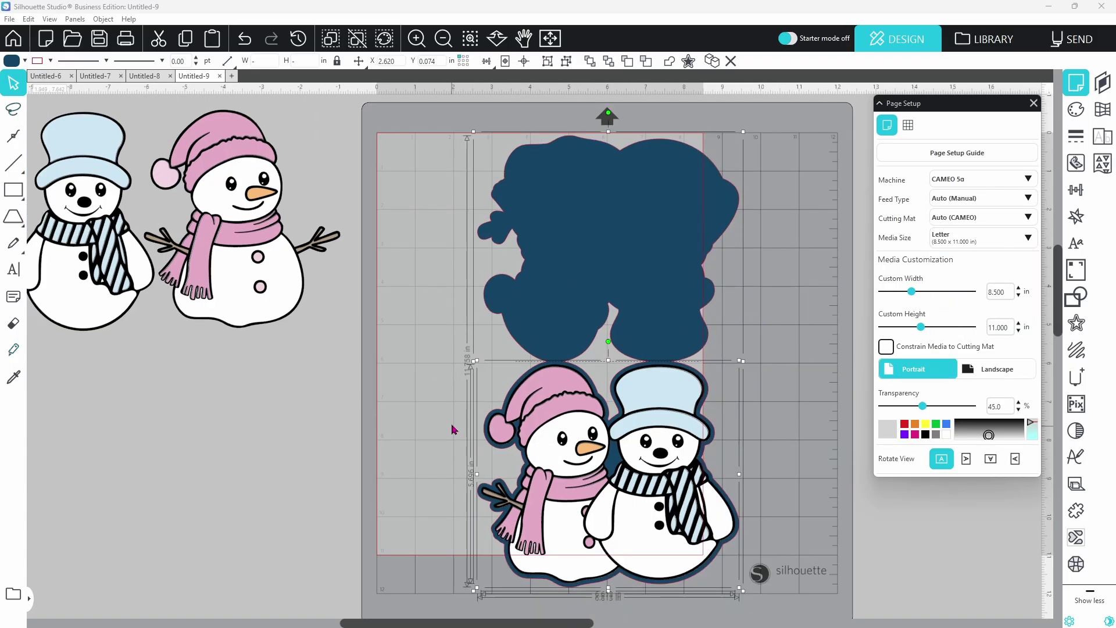
Group the snowmen with the navy silhouette and scale the group down to 6.275 x 10.829 in.
right_click(569, 431)
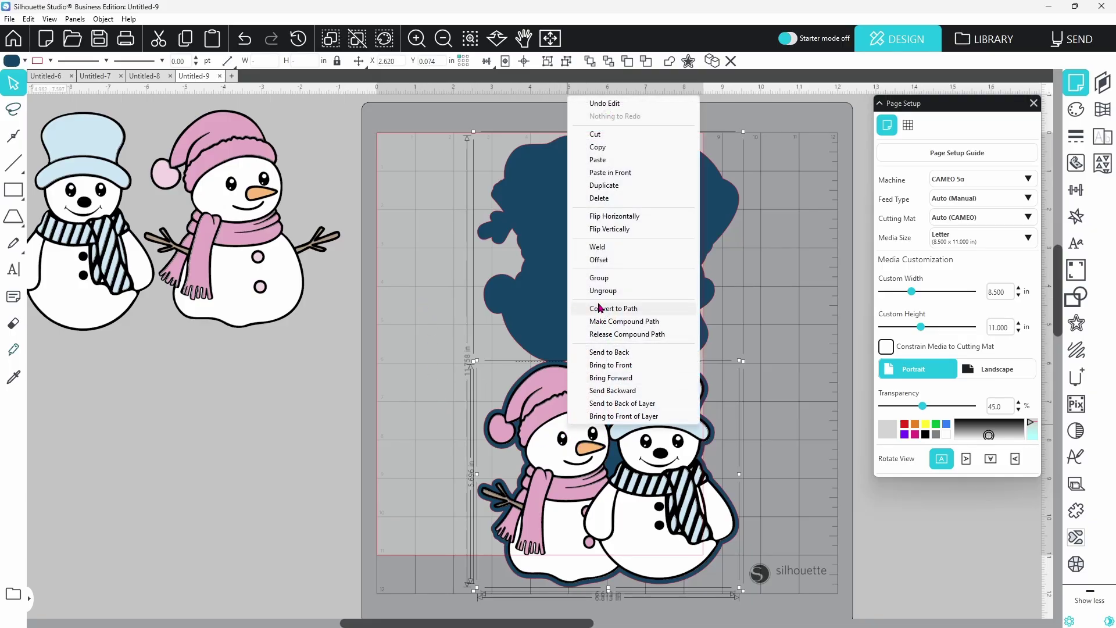
left_click(599, 279)
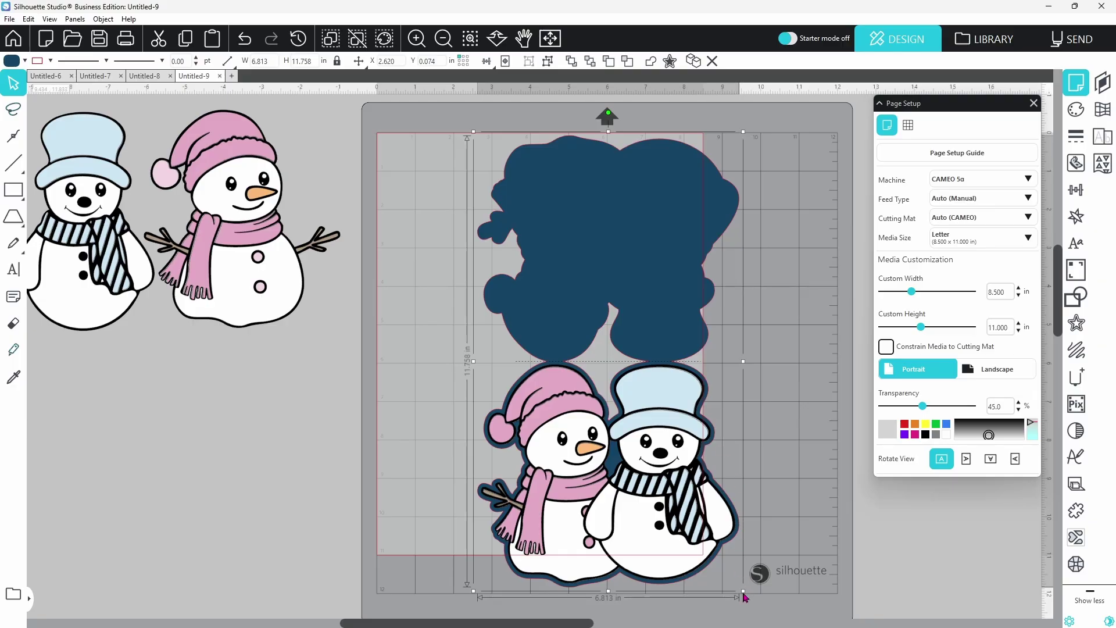
left_click_drag(745, 595, 637, 538)
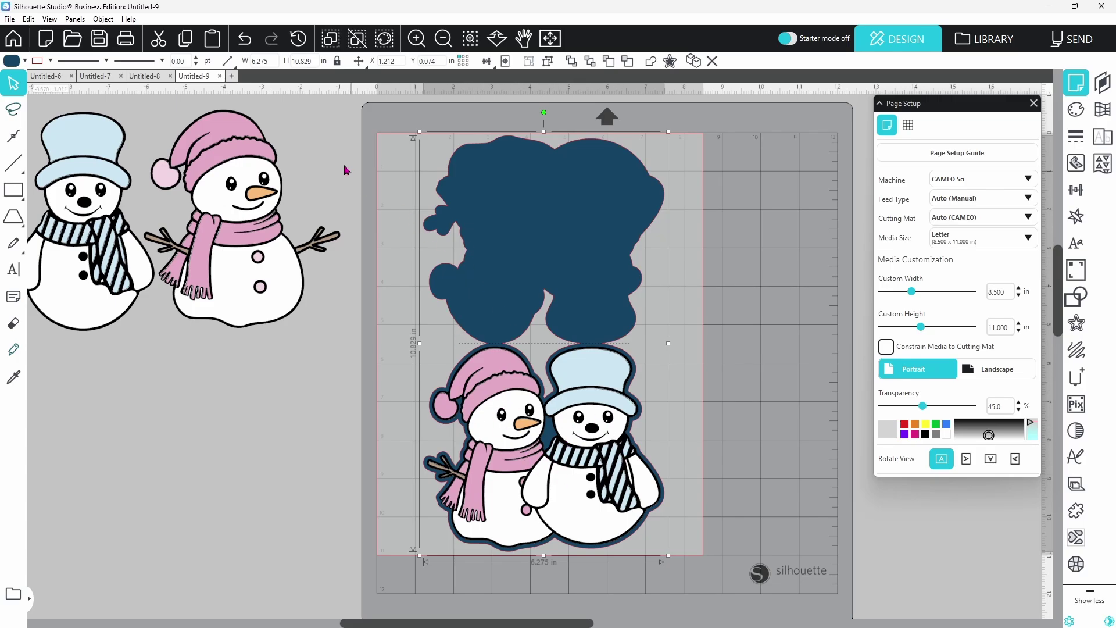
left_click_drag(313, 151, 93, 233)
Delete the two spare snowmen beside the mat and ungroup the card design.
right_click(91, 226)
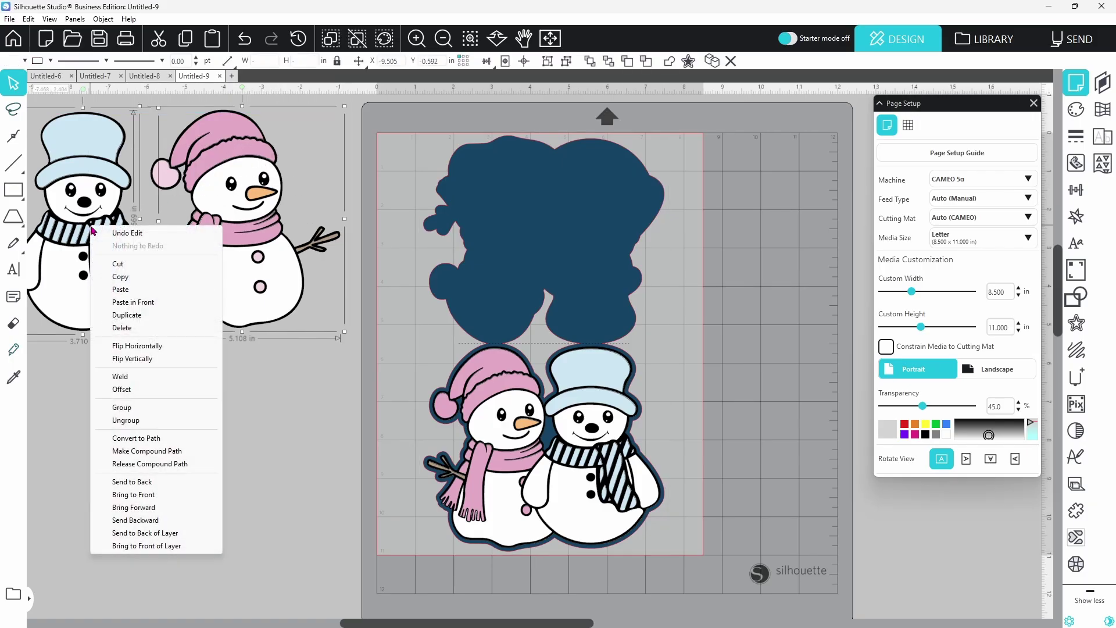
left_click(123, 327)
right_click(487, 427)
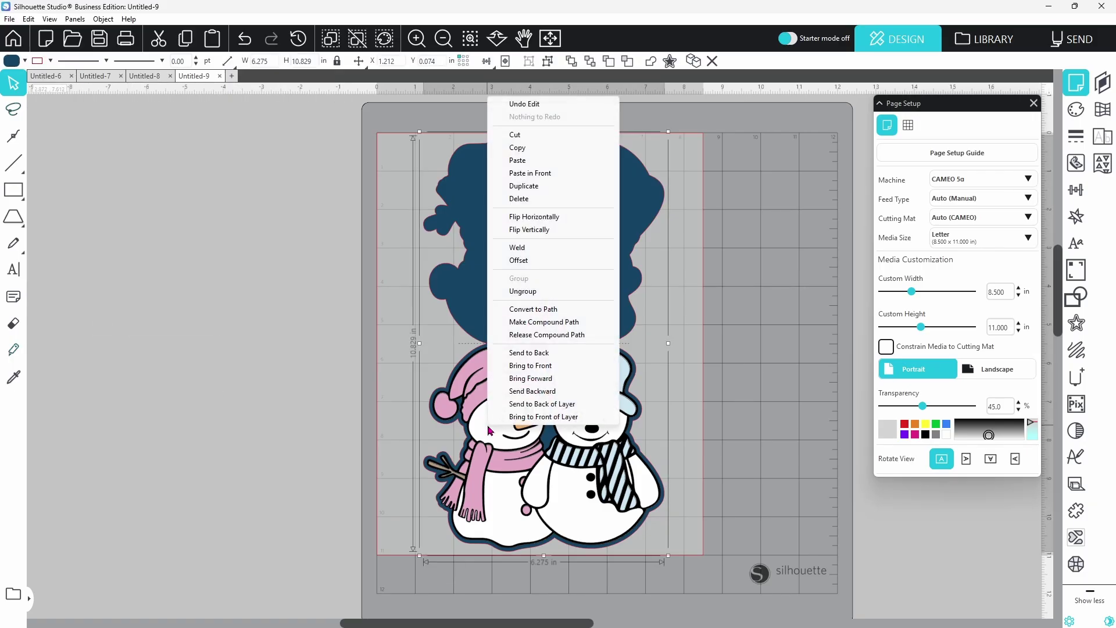
left_click(521, 291)
left_click(307, 304)
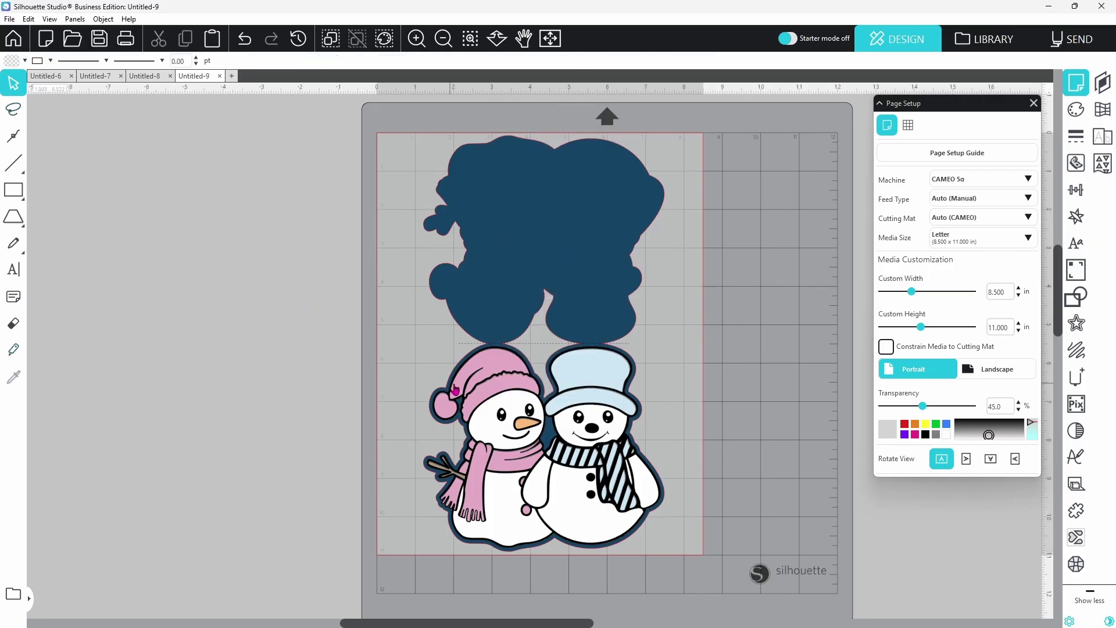
Move the coloured snowman pair off the mat to the left, leaving the navy base.
left_click_drag(502, 395, 143, 204)
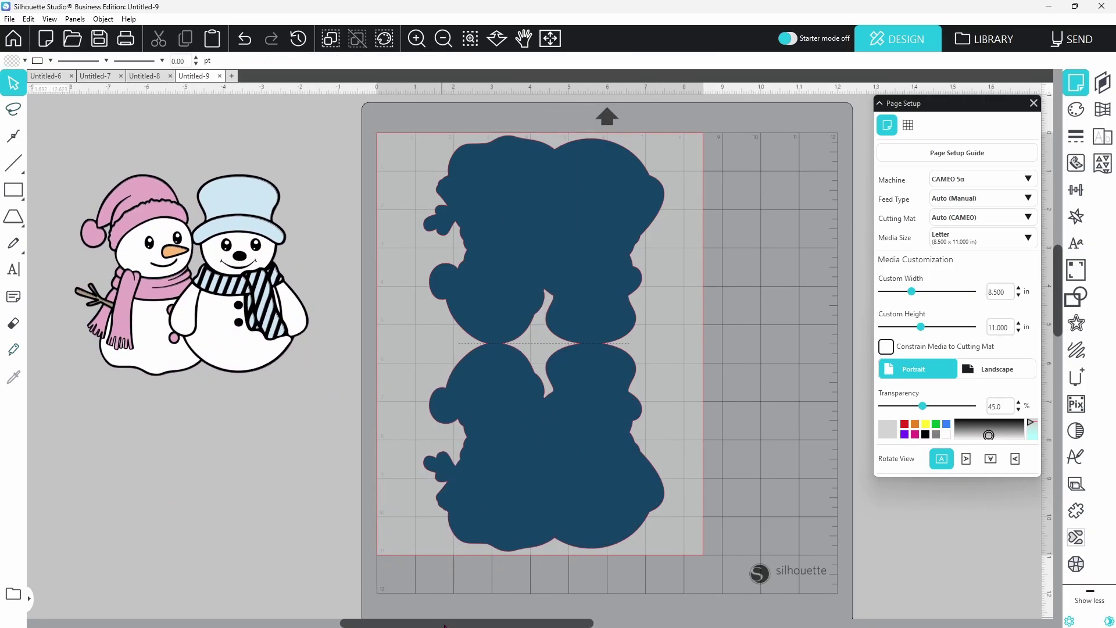
left_click_drag(445, 625, 354, 624)
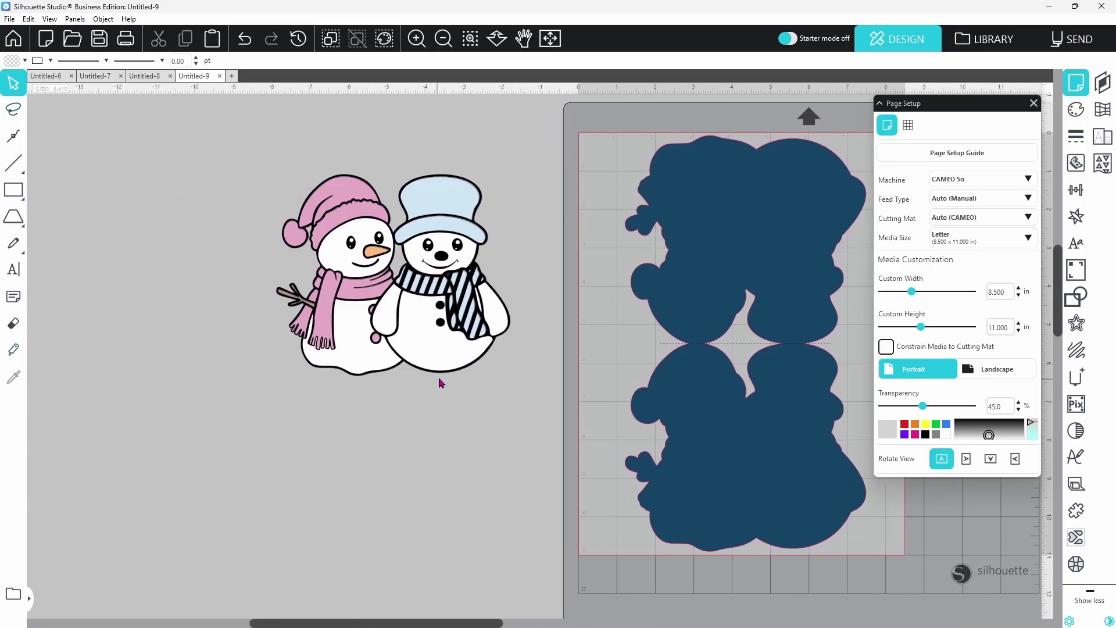
left_click_drag(440, 375, 370, 356)
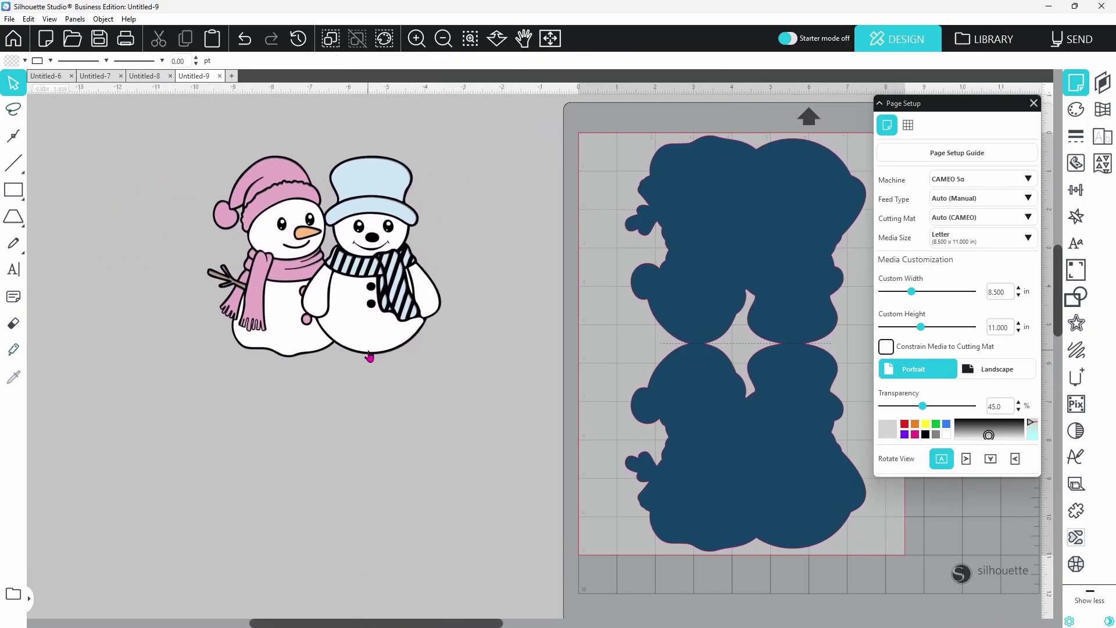
Ungroup the snowman pair, drag its white backing down, and place the black outline layer onto it.
right_click(358, 294)
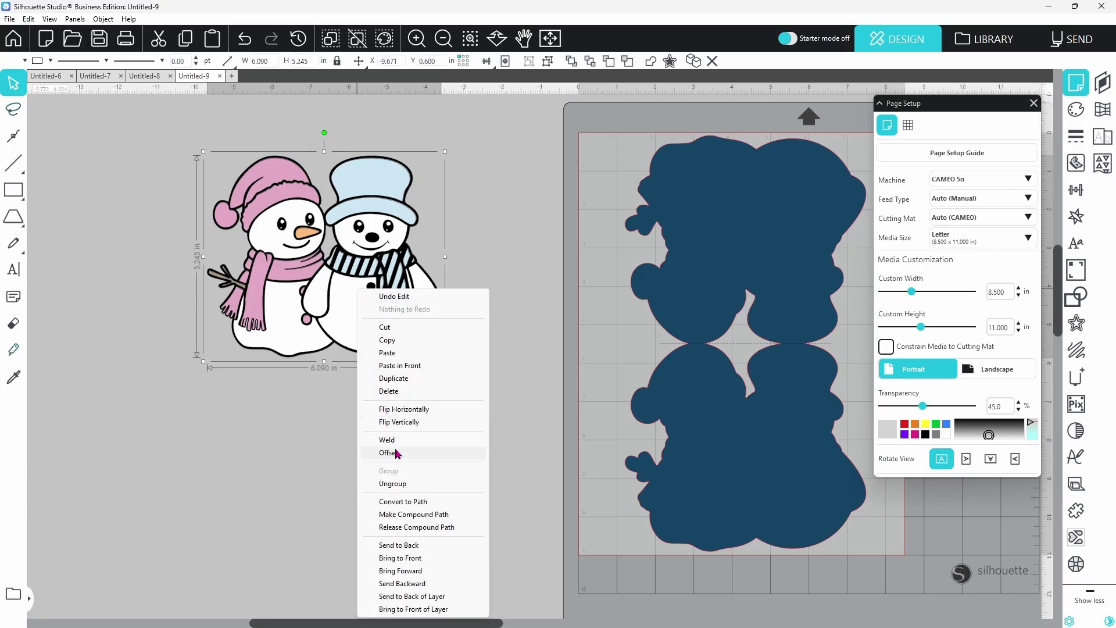
left_click(399, 489)
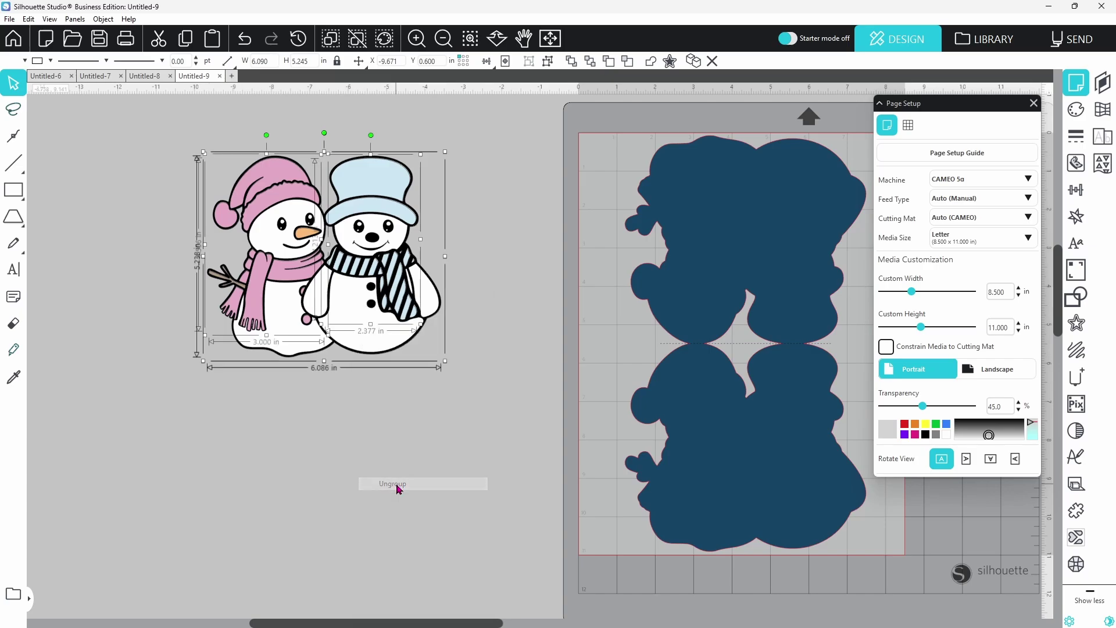
left_click(372, 407)
left_click_drag(365, 347, 371, 556)
left_click(361, 459)
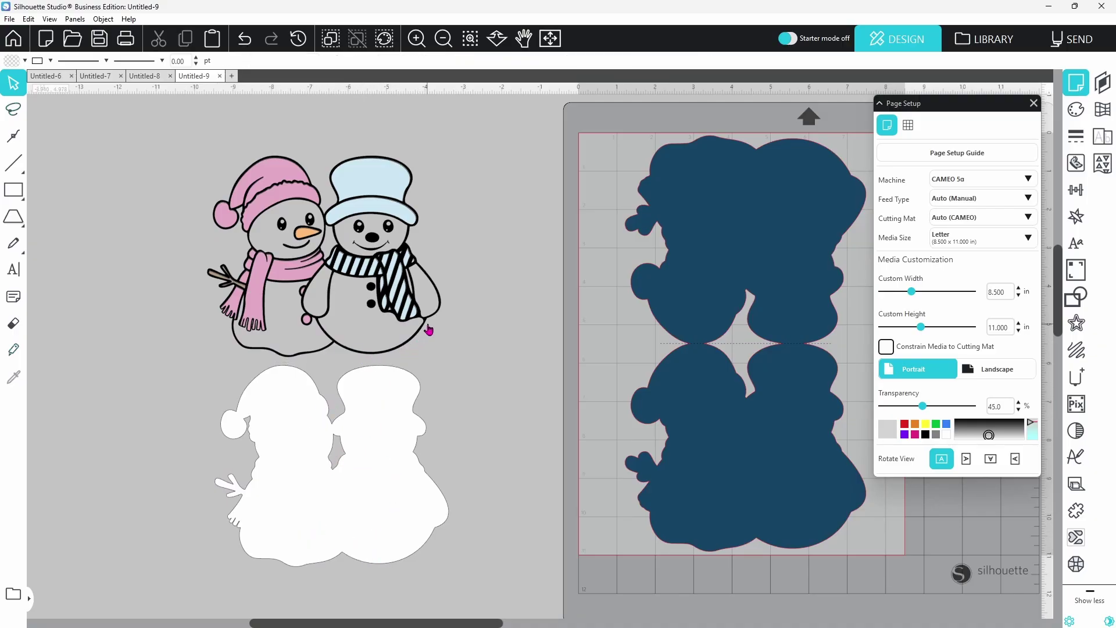
left_click_drag(433, 321, 442, 531)
left_click(442, 530)
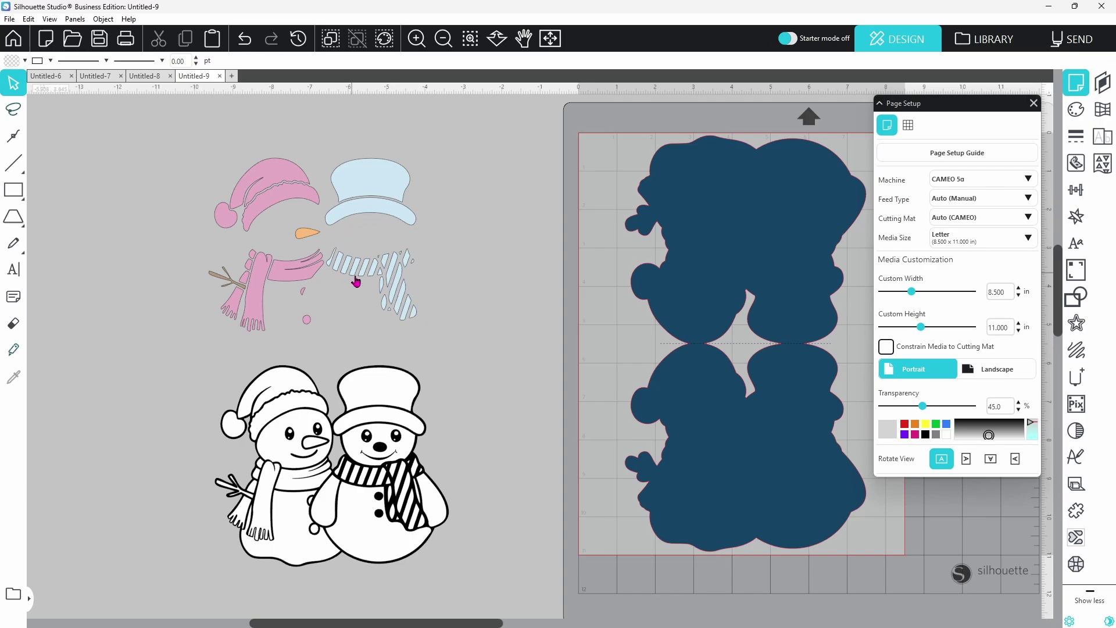
Move the outline snowmen aside, exposing the white backing, and shift the light blue hat and scarf right.
left_click_drag(419, 389, 181, 400)
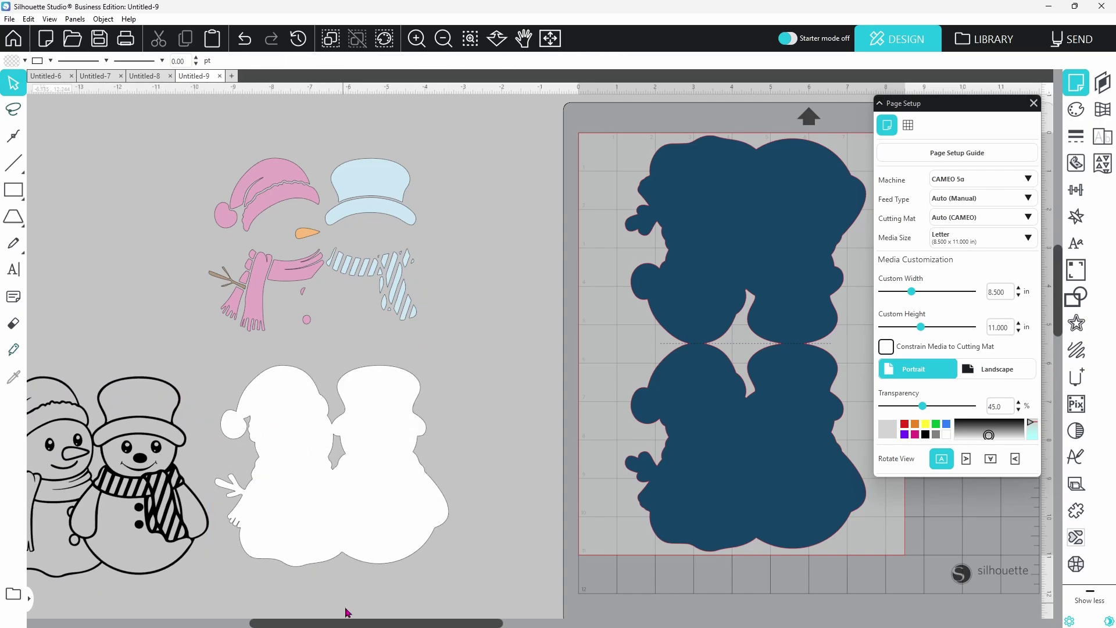
left_click_drag(350, 622, 285, 624)
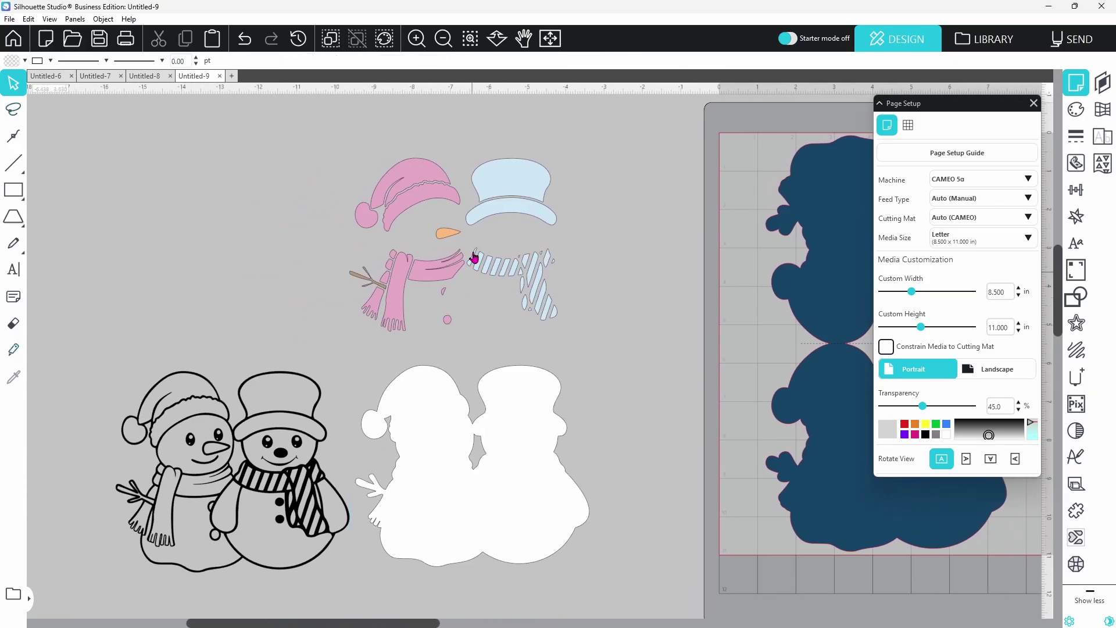
left_click_drag(504, 207, 530, 219)
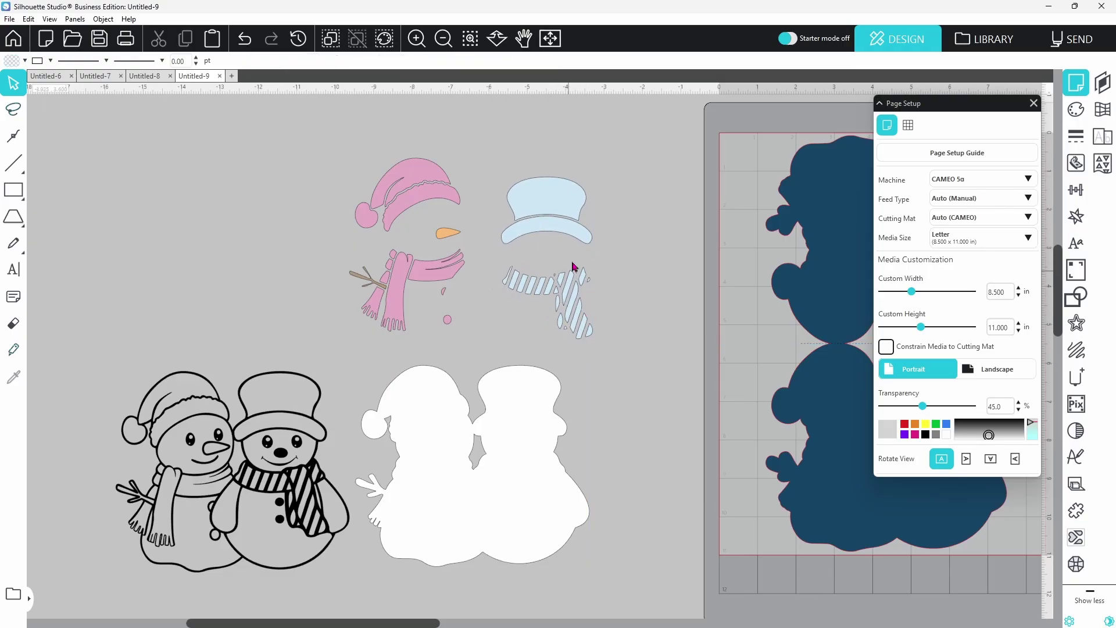
Ungroup the pink hat, scarf and nose group and separate the pink pieces from the carrot nose.
left_click_drag(435, 191, 296, 196)
right_click(296, 196)
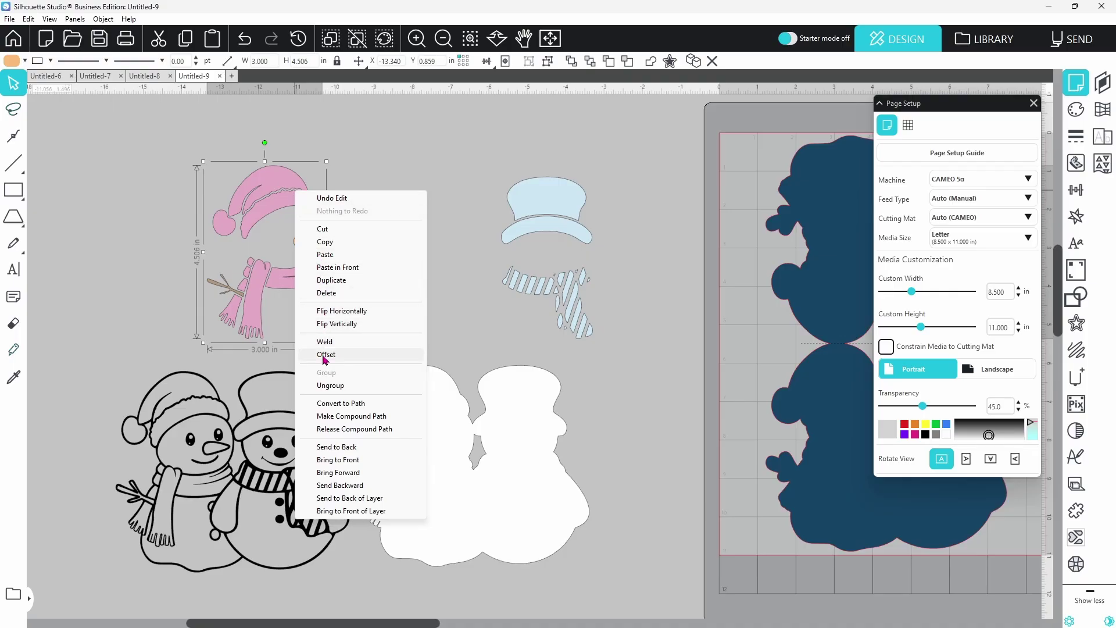
left_click(329, 385)
left_click(361, 317)
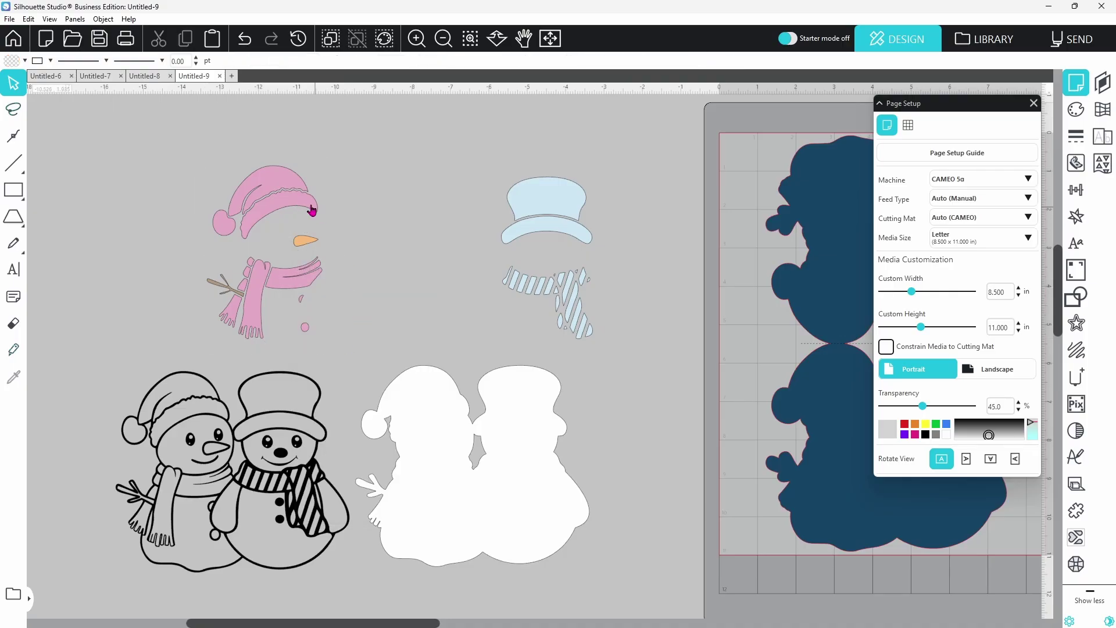
left_click_drag(307, 207, 261, 205)
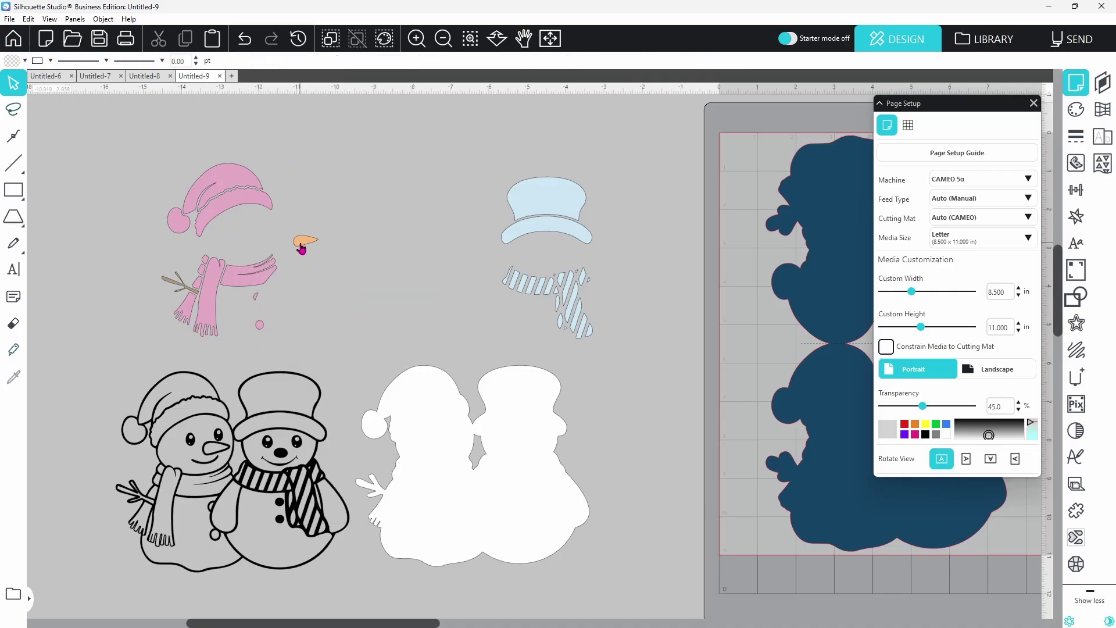
right_click(241, 207)
left_click(268, 397)
Put the stick arm beside the carrot nose, move the pink pieces left, and go to Send.
left_click_drag(166, 287, 332, 255)
left_click(337, 277)
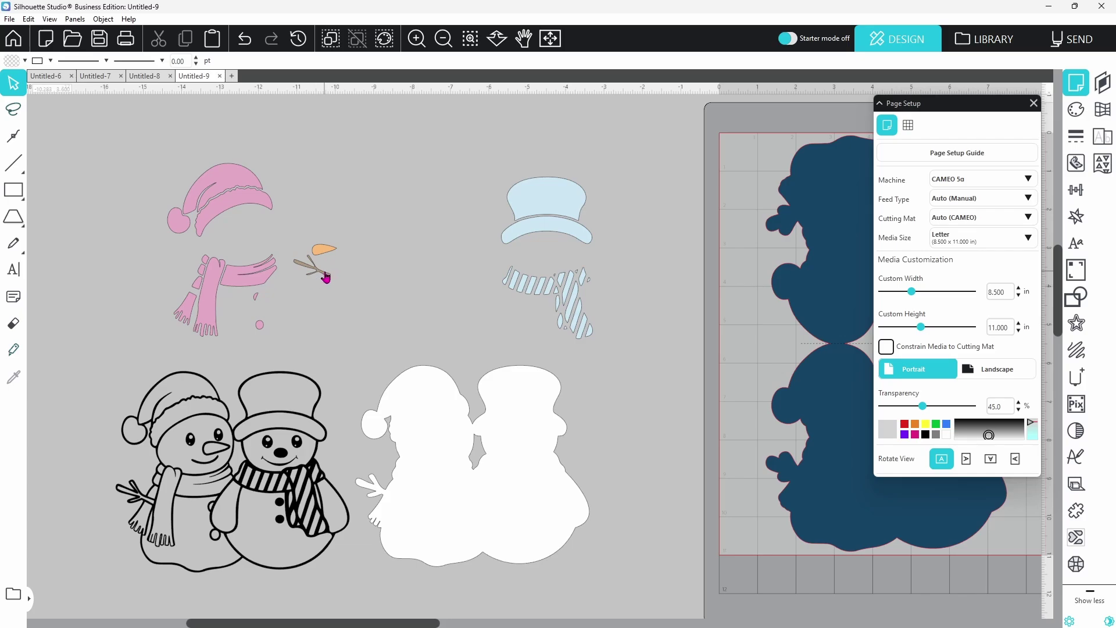
left_click_drag(252, 276, 220, 280)
left_click(287, 379)
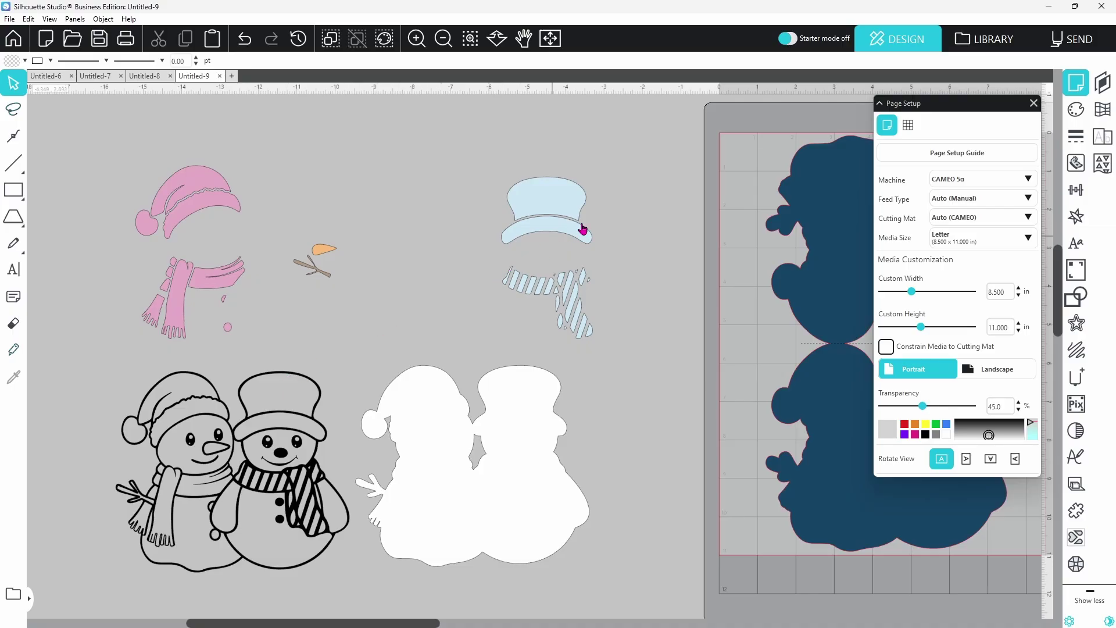
left_click(1070, 47)
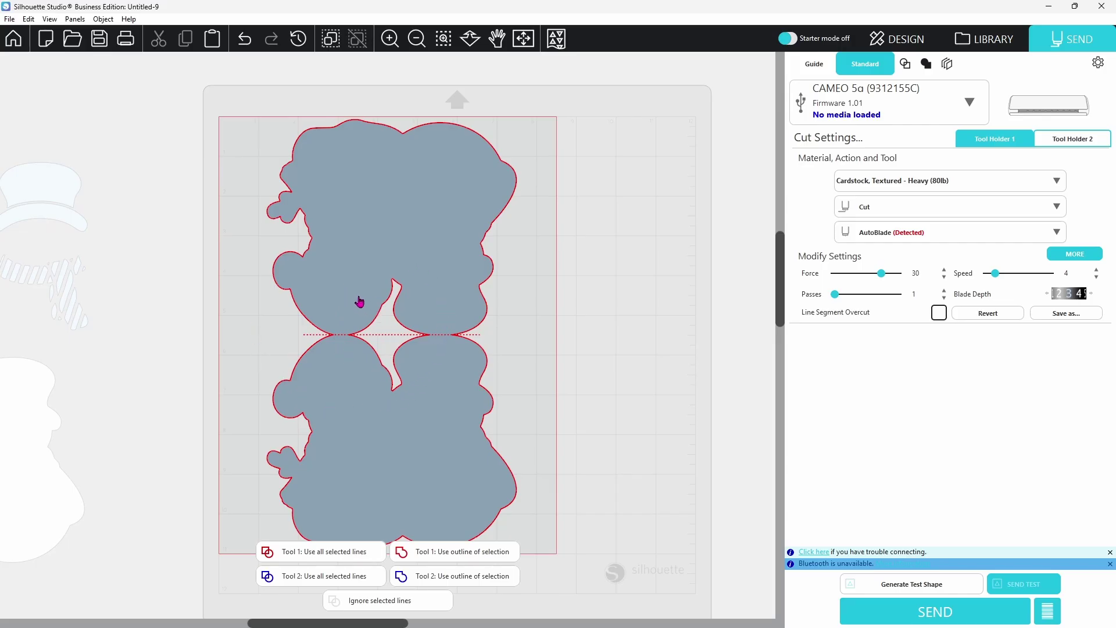
Drag the navy base off the cut mat and place the light blue hat, scarf and white backing on it.
left_click_drag(359, 300, 658, 295)
mouse_move(70, 216)
left_mouse_down()
mouse_move(252, 244)
mouse_move(291, 205)
mouse_move(292, 169)
left_mouse_up()
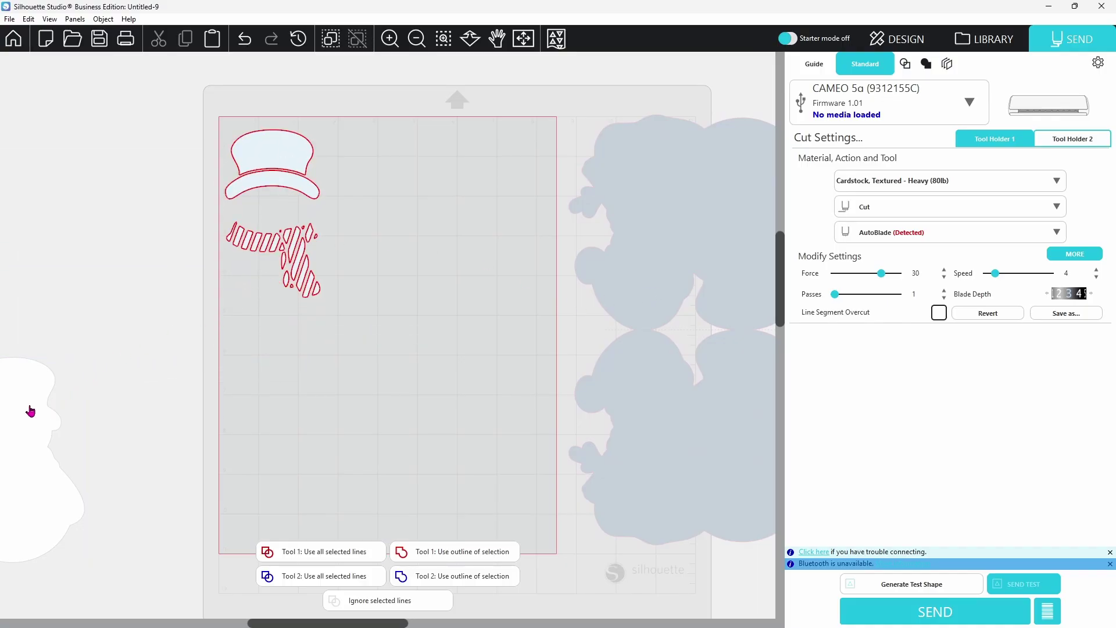
left_click_drag(30, 412, 428, 382)
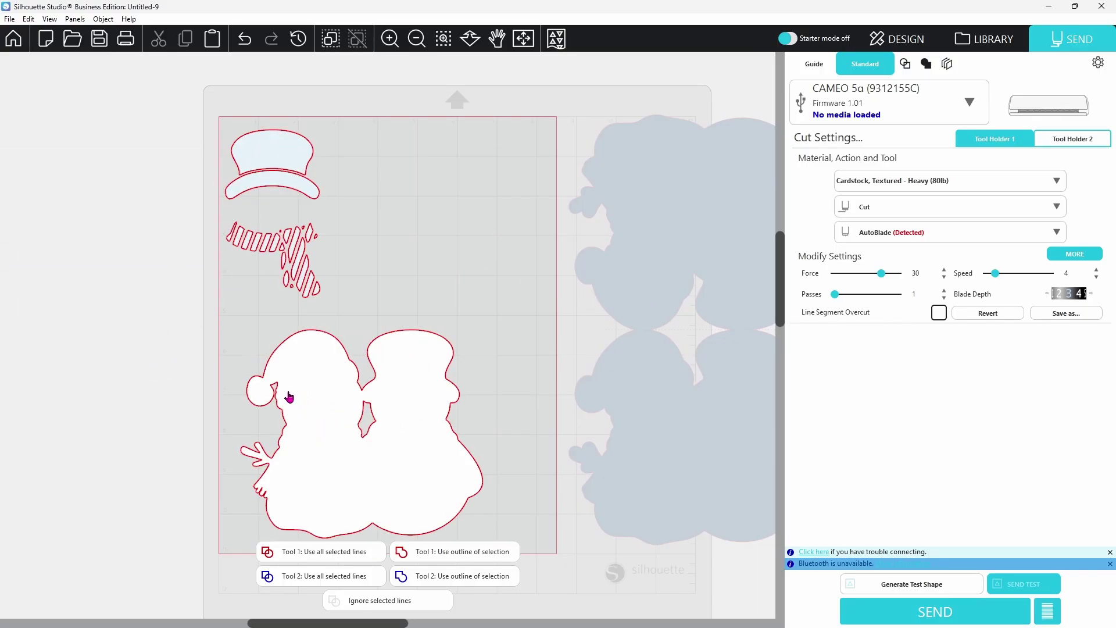